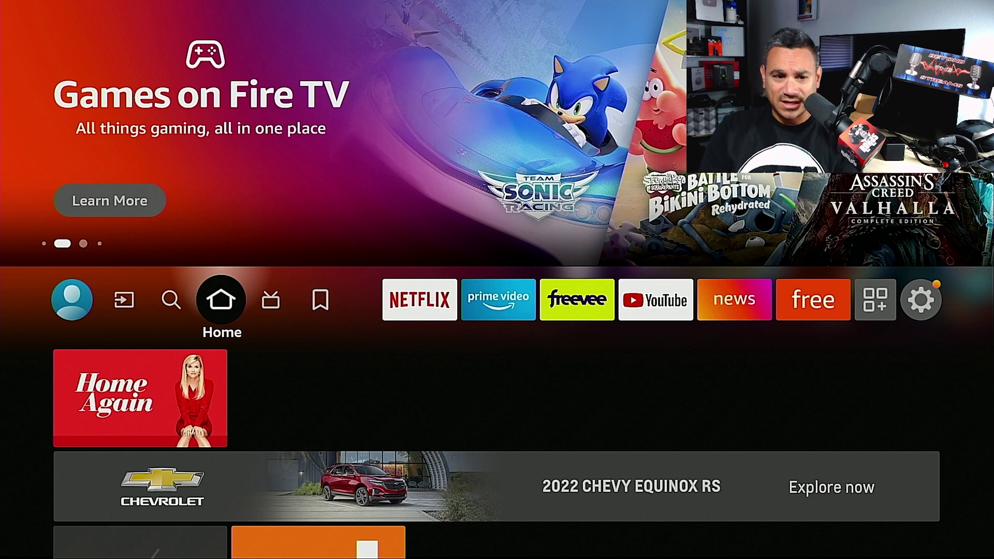
Step: Open the Account & Profile Settings in the Fire TV settings
key(Right)
key(Right)
key(Right)
key(Right)
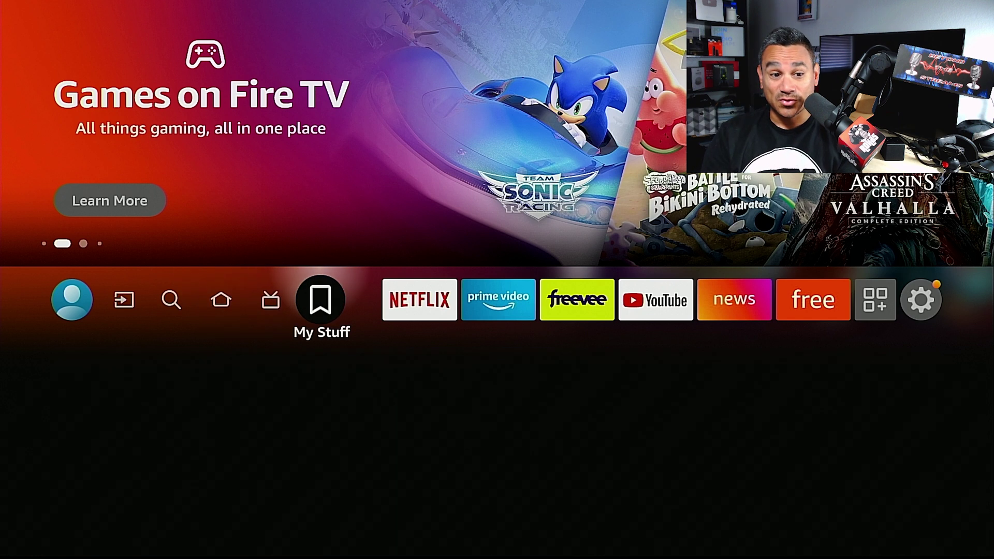
key(Right)
key(Right)
key(Right)
key(Right)
key(Right)
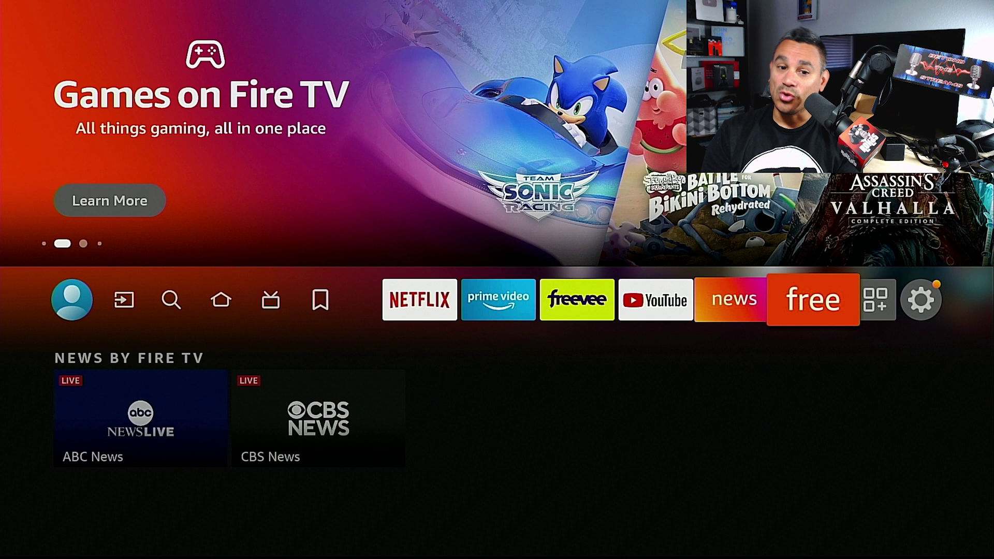
key(Right)
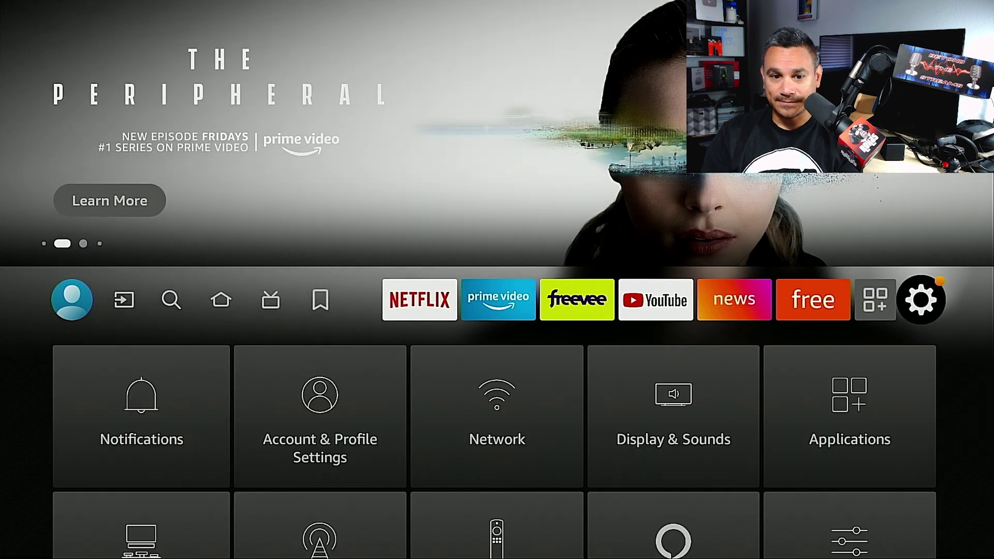
key(Down)
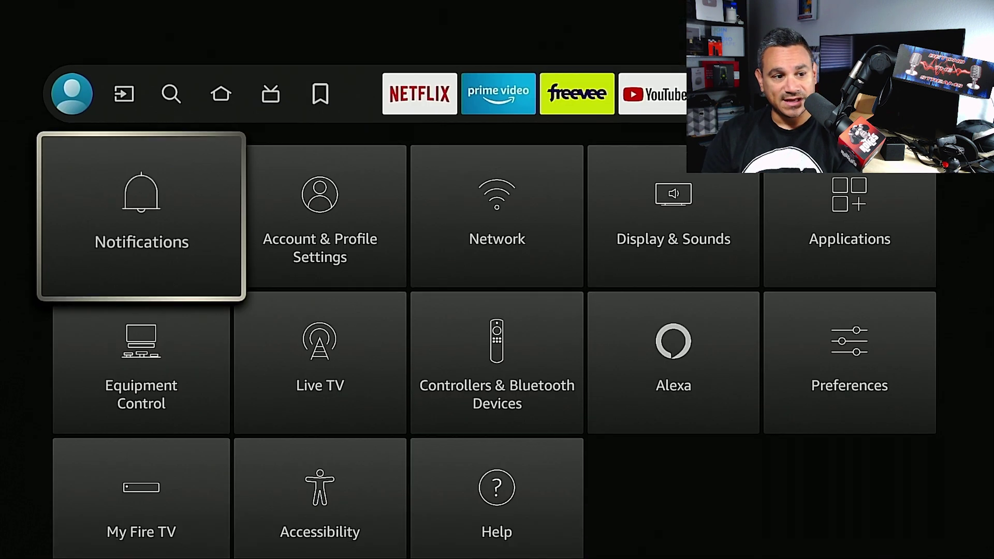
key(Right)
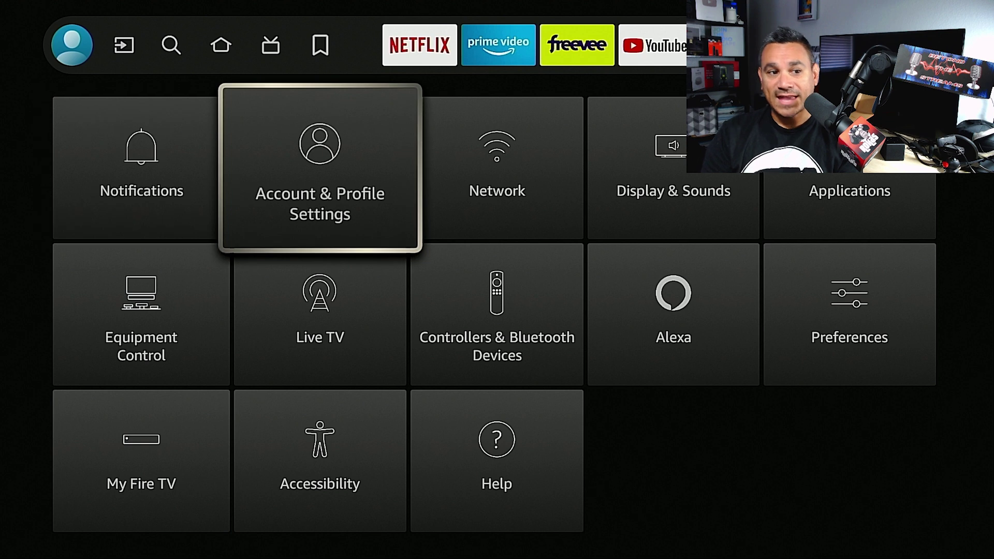
key(Return)
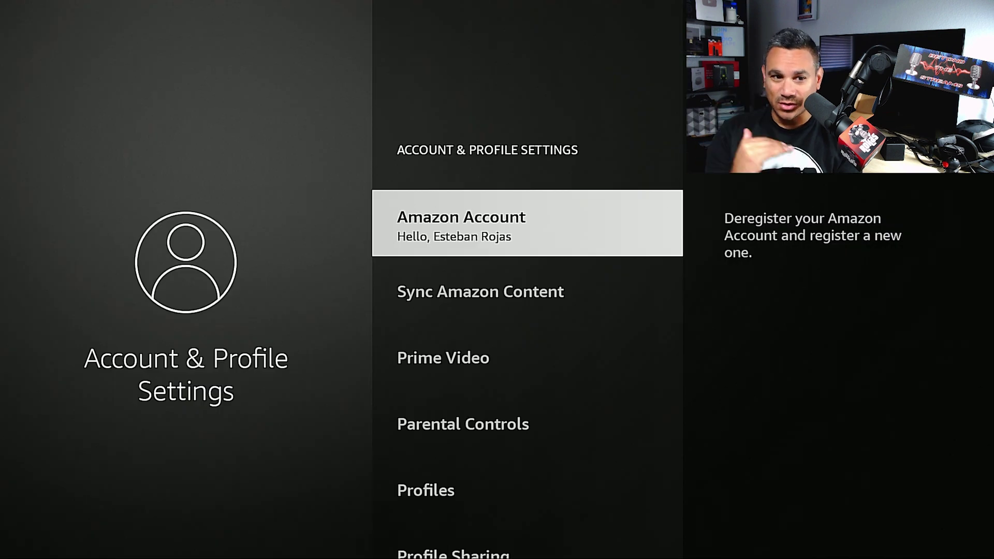
Step: Synchronize the purchased Amazon content from the account settings
key(Down)
key(Up)
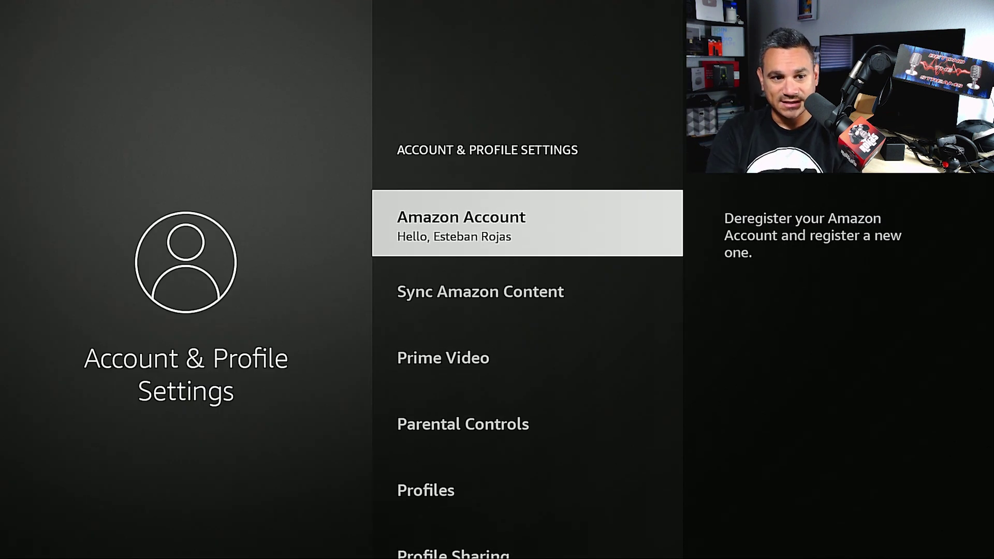
key(Down)
key(Return)
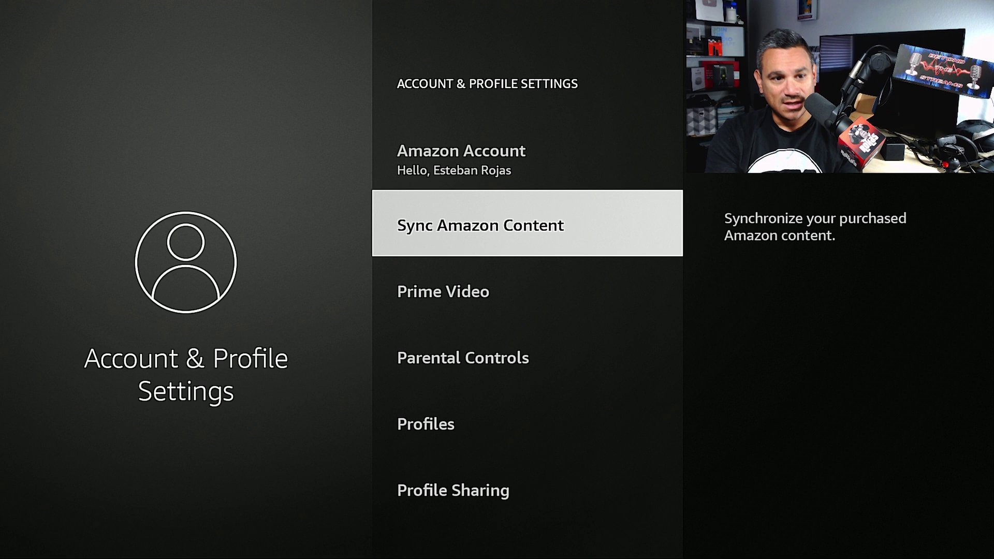
Step: Go to the Prime Video app from the account settings and open its own settings
key(Down)
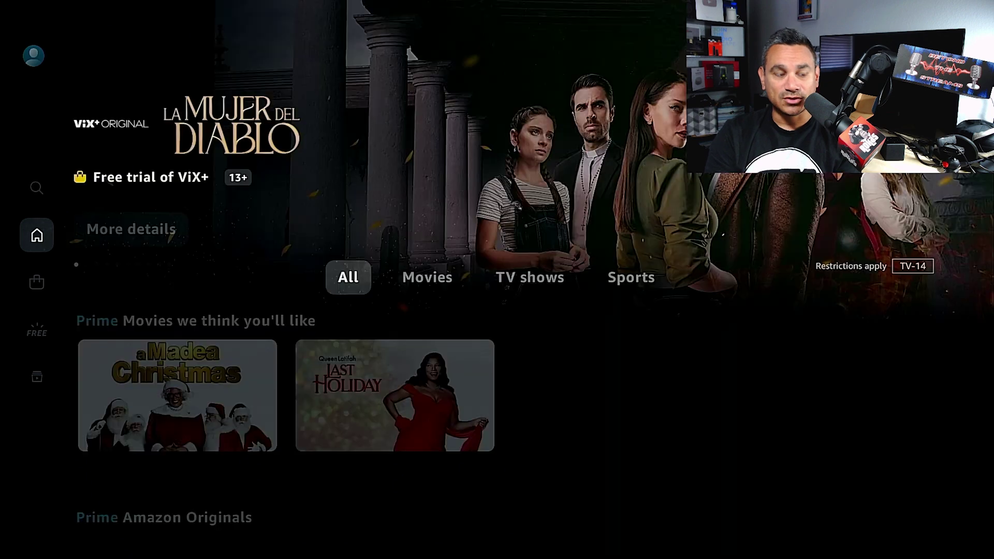
key(Left)
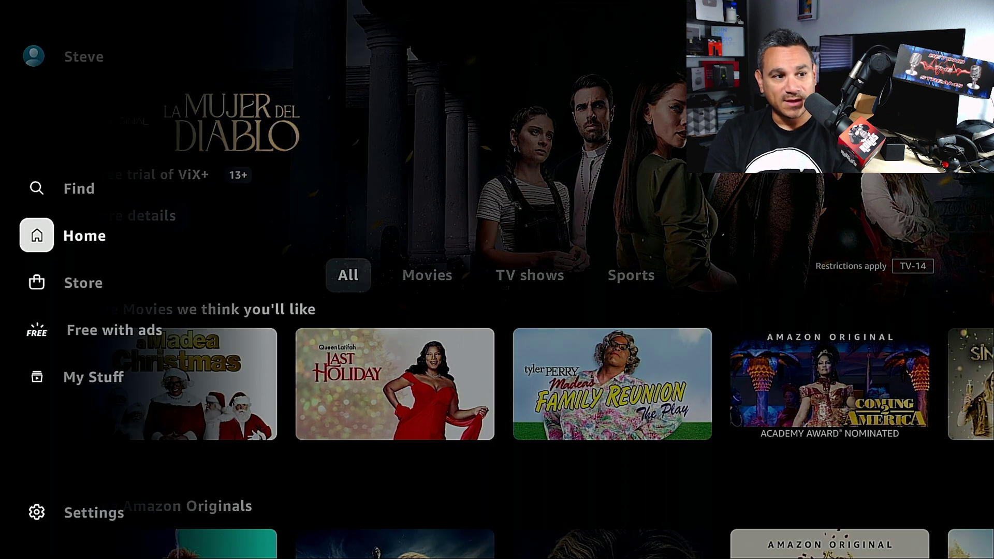
key(Down)
key(Down)
key(Down)
key(Down)
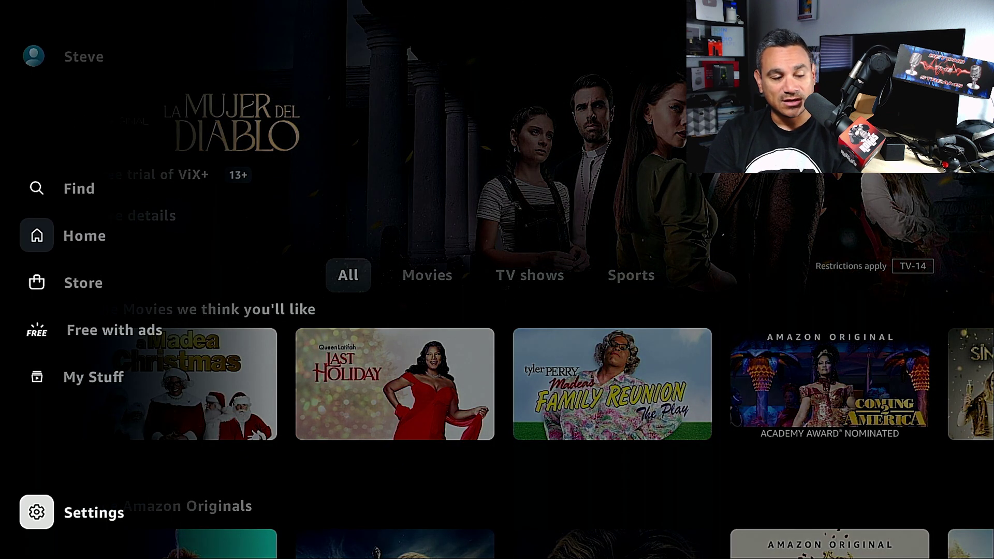
key(Return)
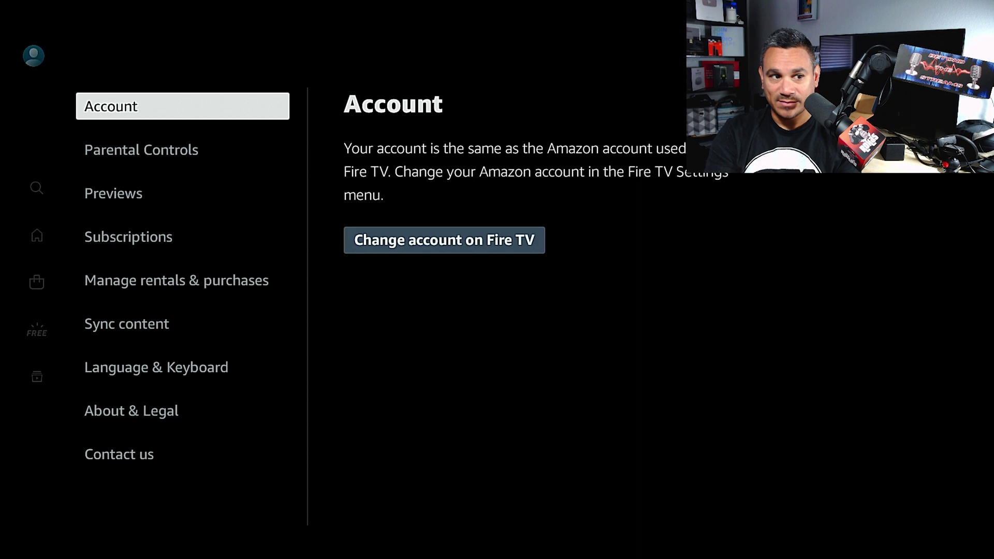
Step: Turn on Mute previews in the Prime Video preview settings
key(Down)
key(Down)
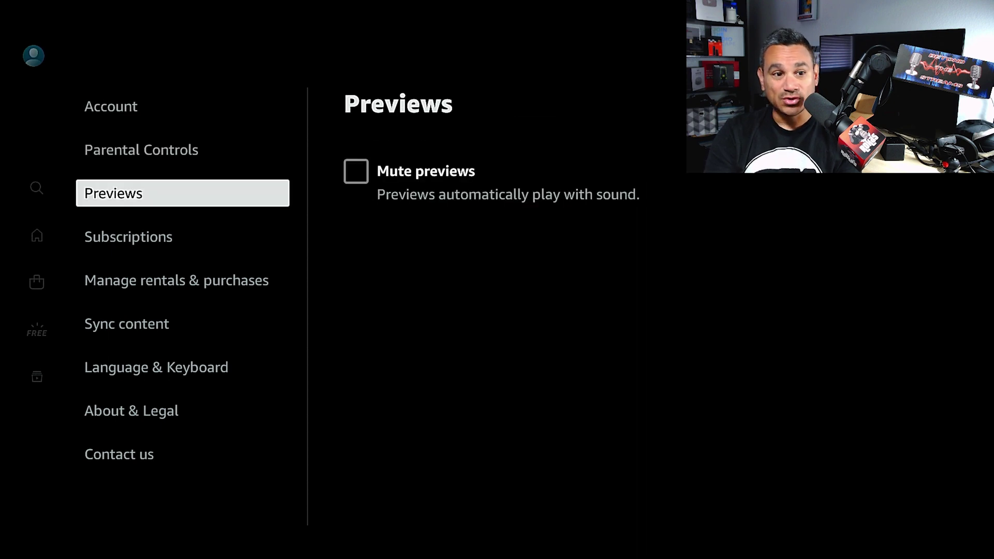
key(Right)
key(Return)
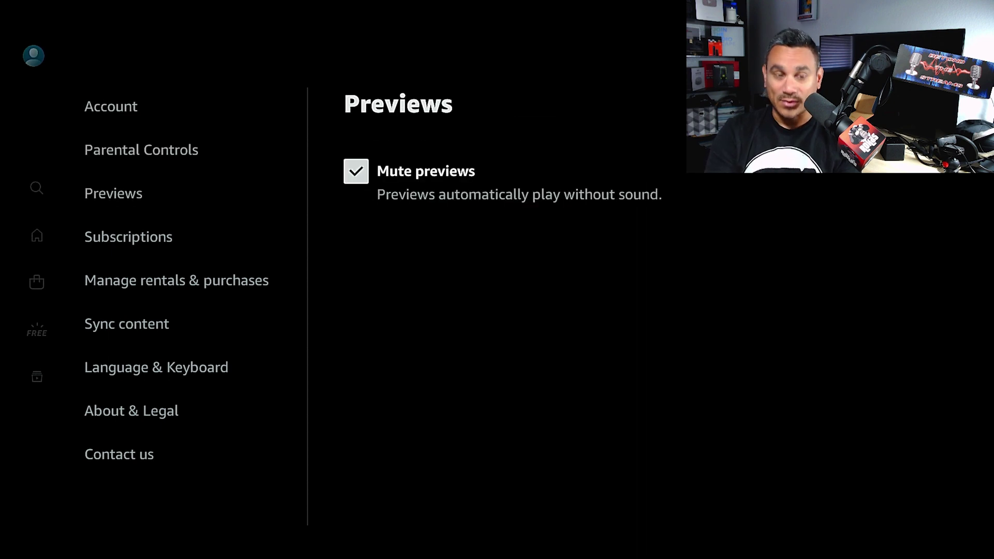
key(Left)
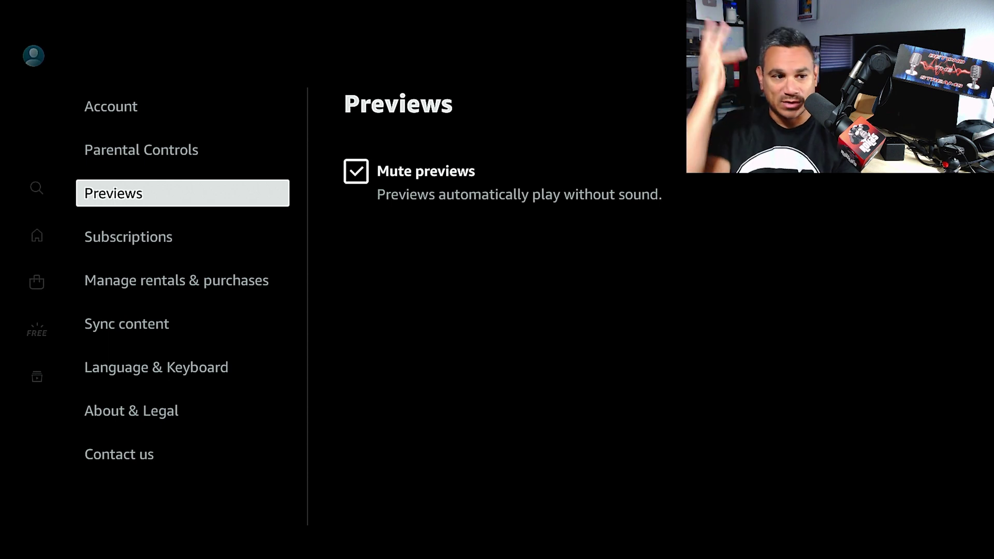
Step: Review the Prime Video settings from Subscriptions to About & Legal, and return to Fire TV's Account & Profile Settings
key(Down)
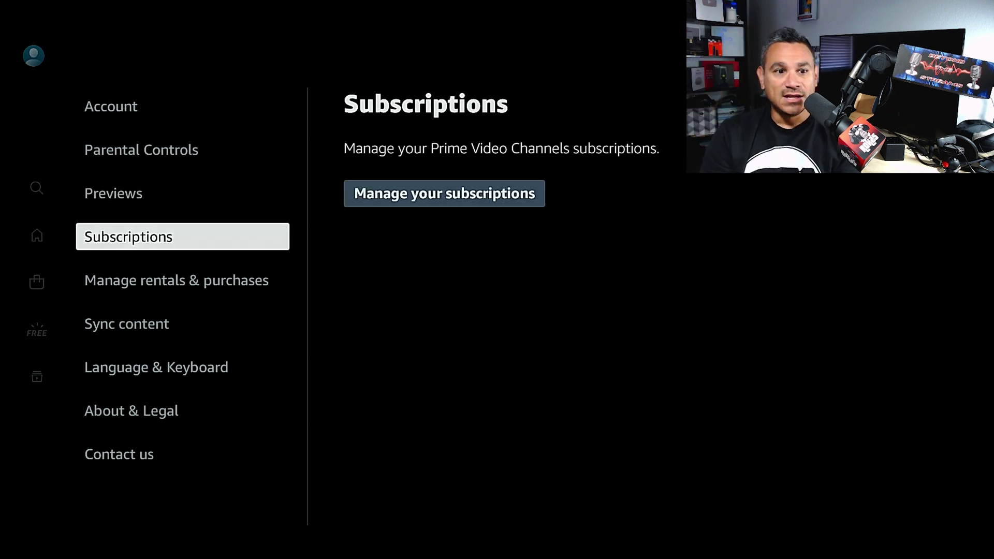
key(Down)
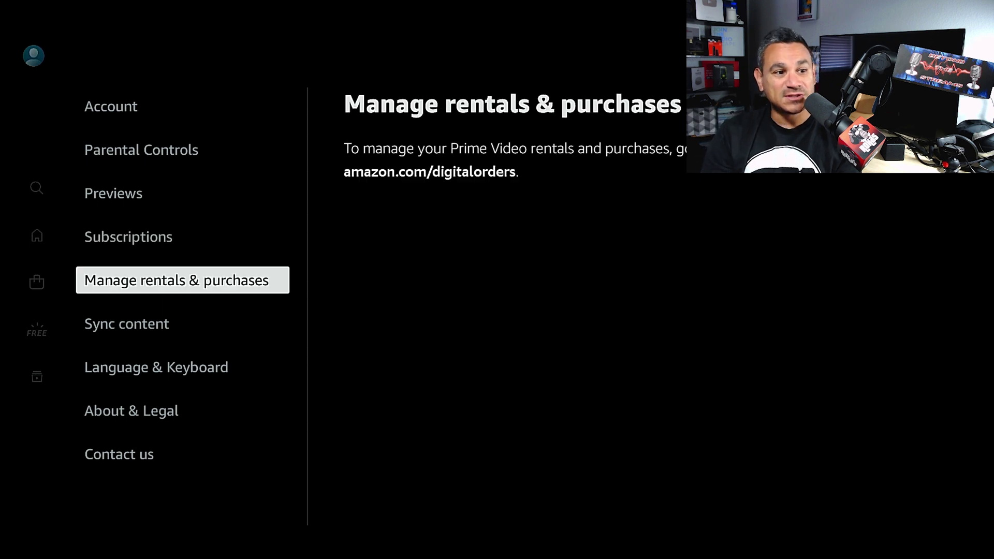
key(Down)
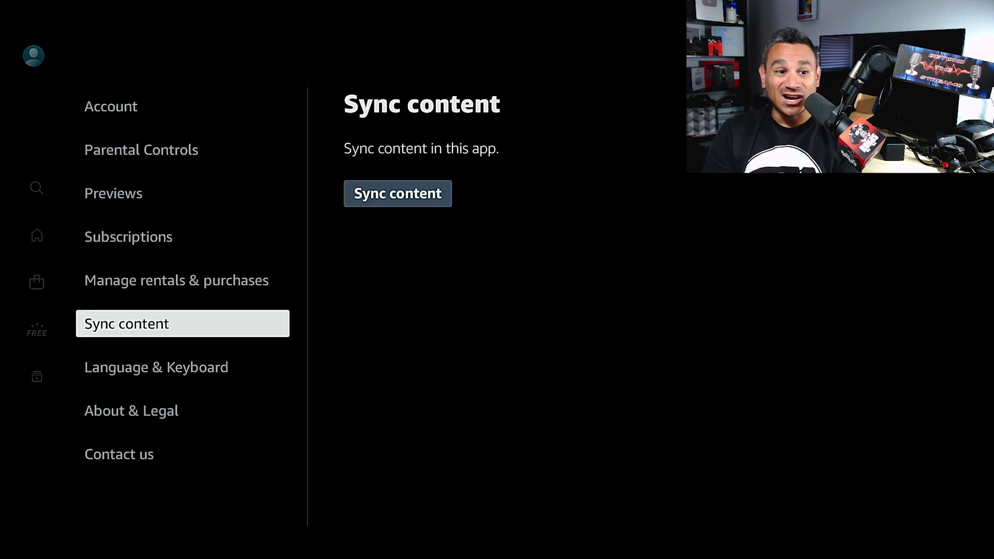
key(Down)
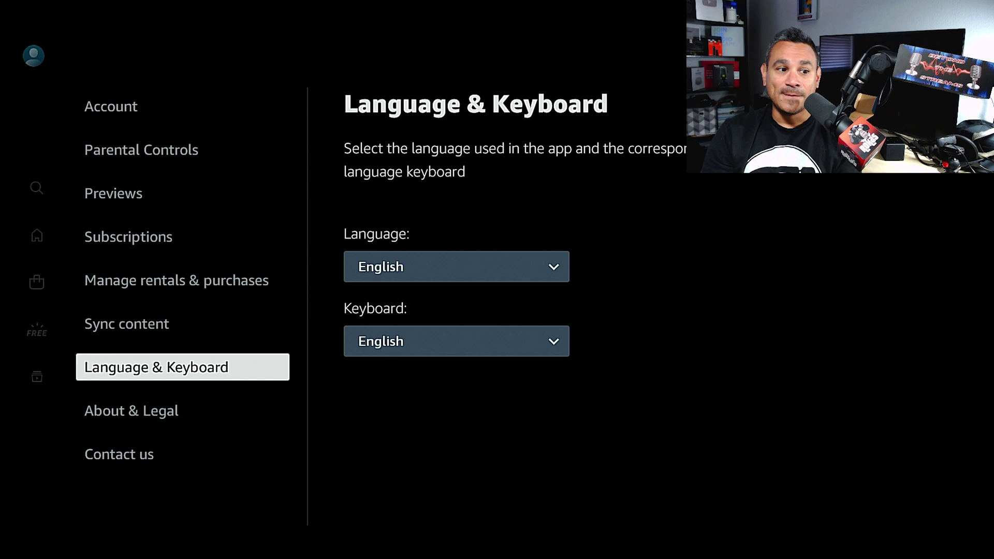
key(Down)
key(Escape)
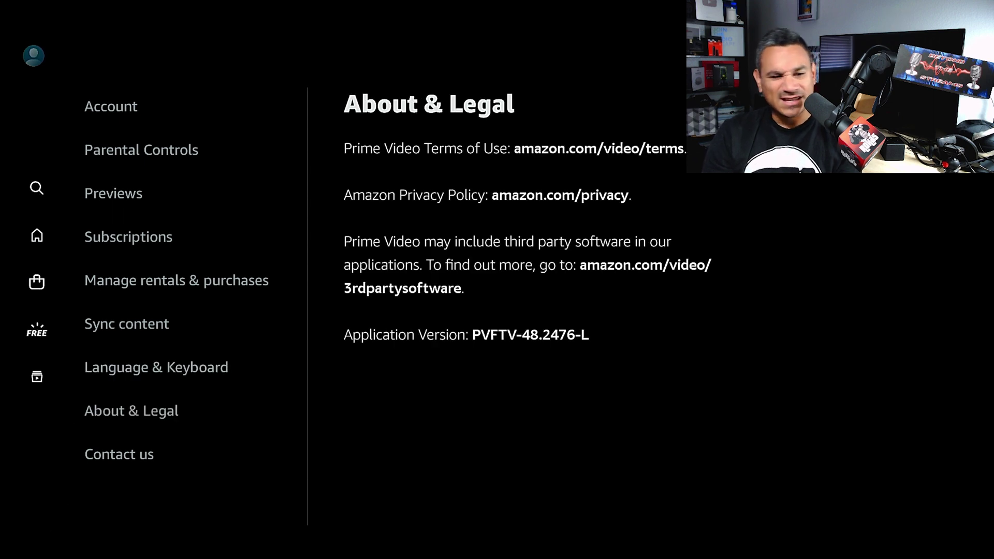
key(Escape)
key(Left)
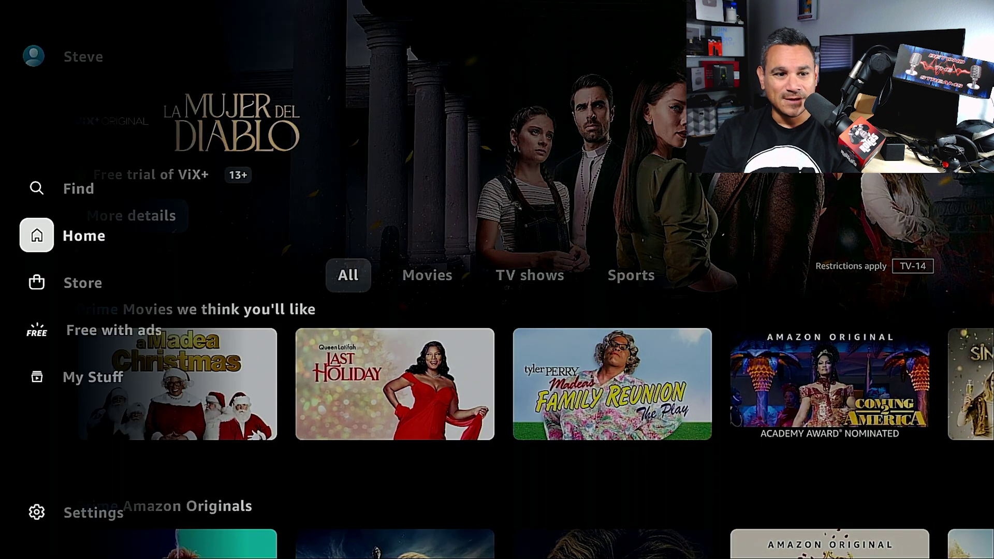
key(Escape)
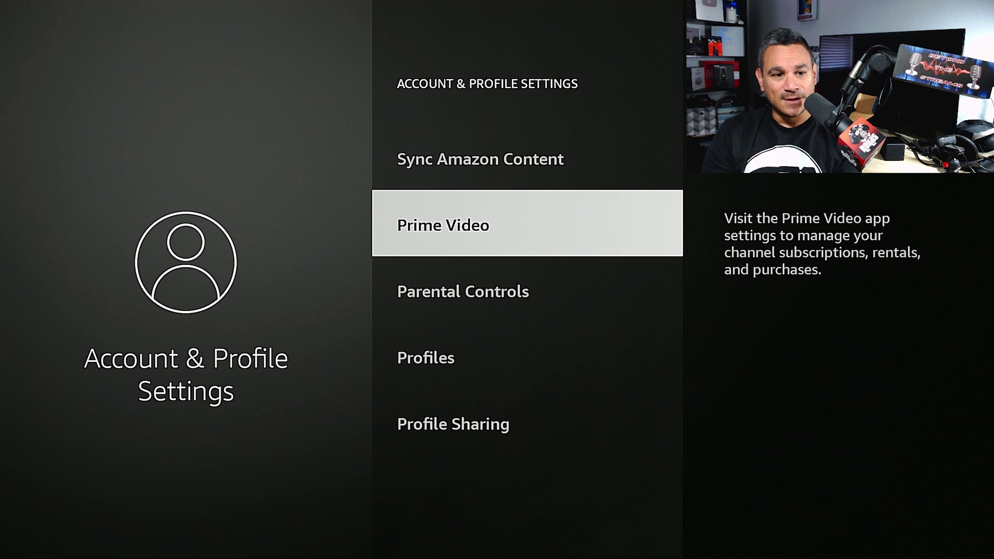
Step: Check the Parental Controls status in the account settings
key(Down)
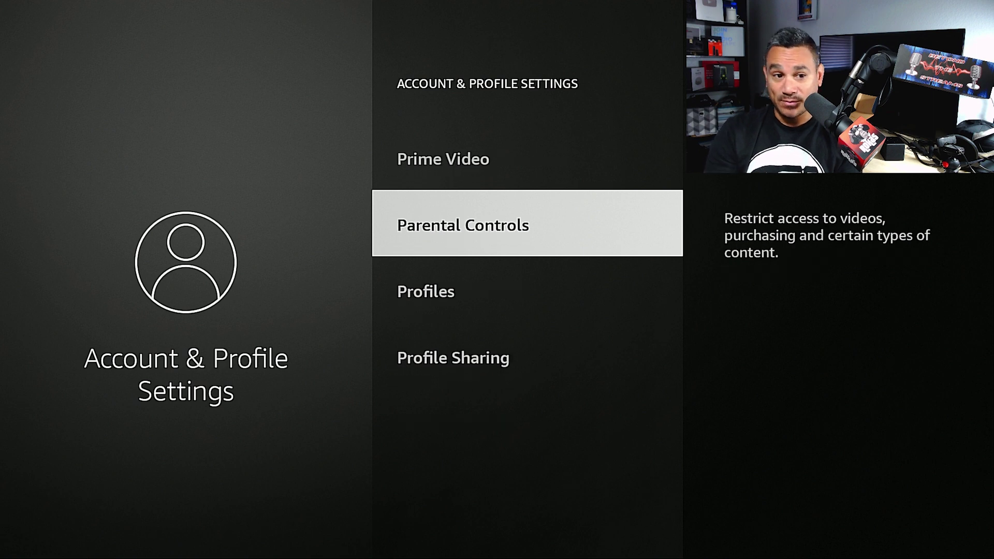
key(Return)
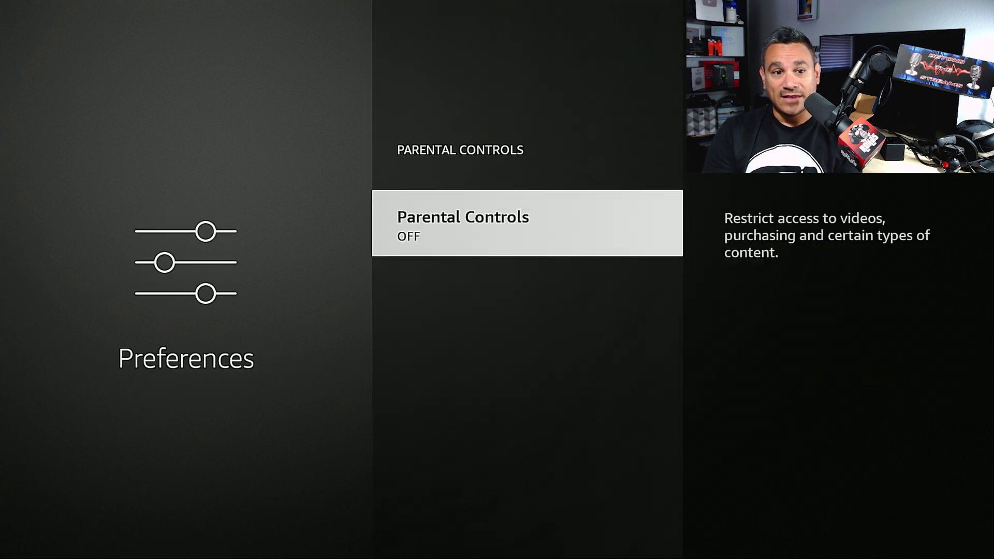
key(Escape)
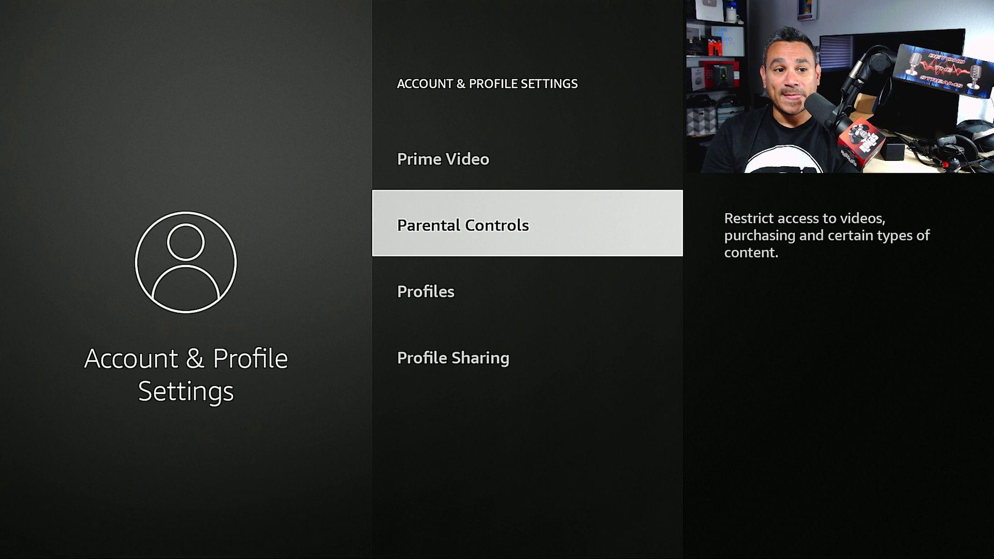
Step: Open the Display & Sounds settings and check the Alexa Home Theater options
key(Escape)
key(Right)
key(Right)
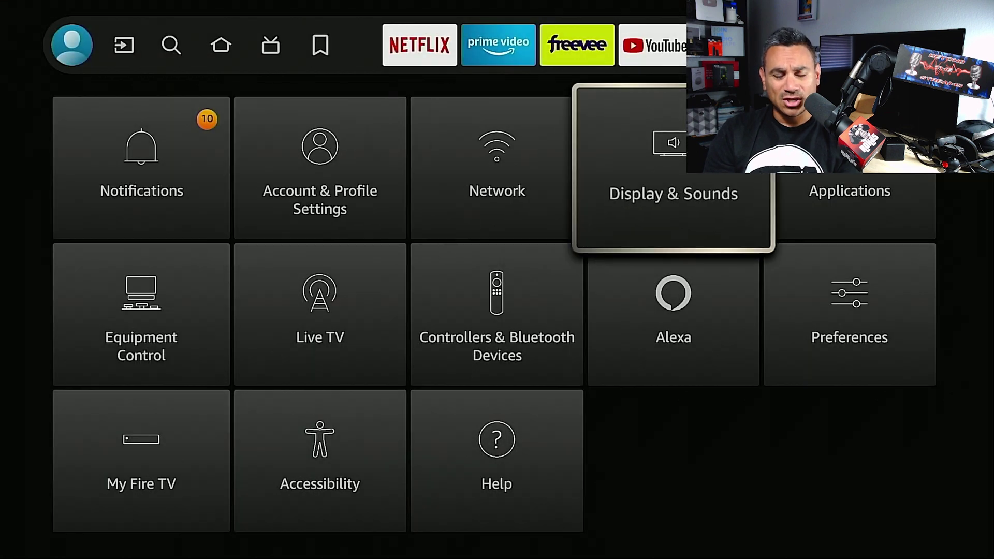
key(Return)
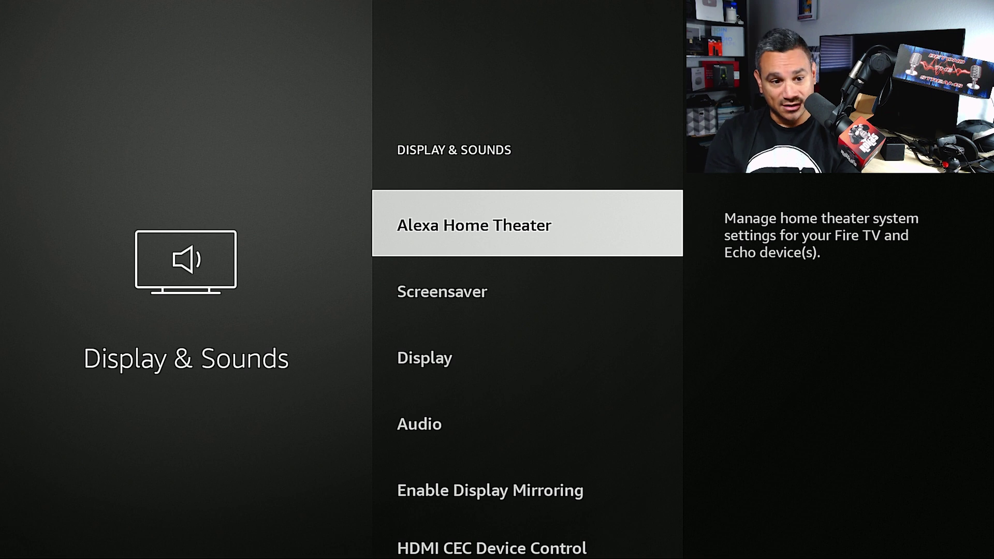
key(Return)
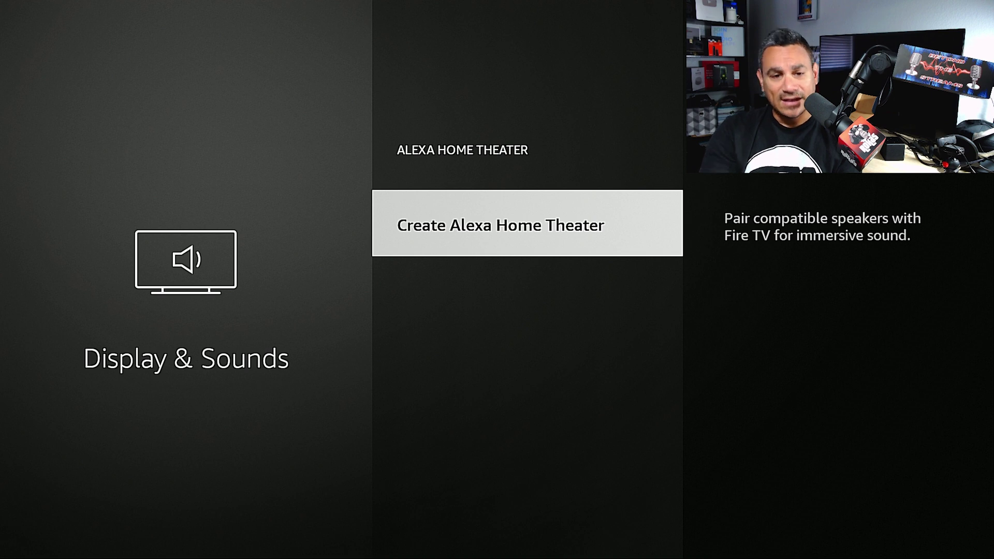
key(Escape)
Step: Review the screensaver settings from Current Screensaver through Shuffle, and return to Display & Sounds
key(Down)
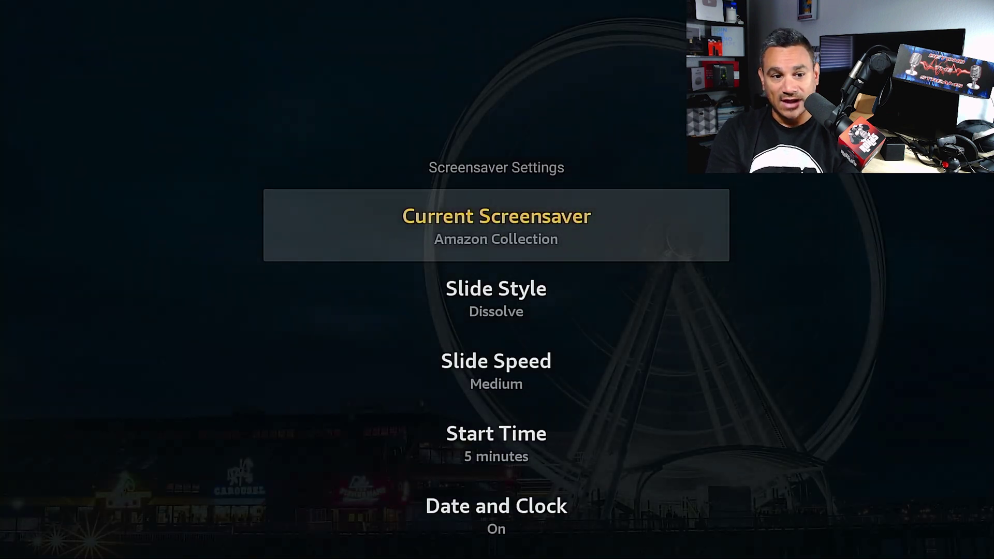
key(Down)
key(Down)
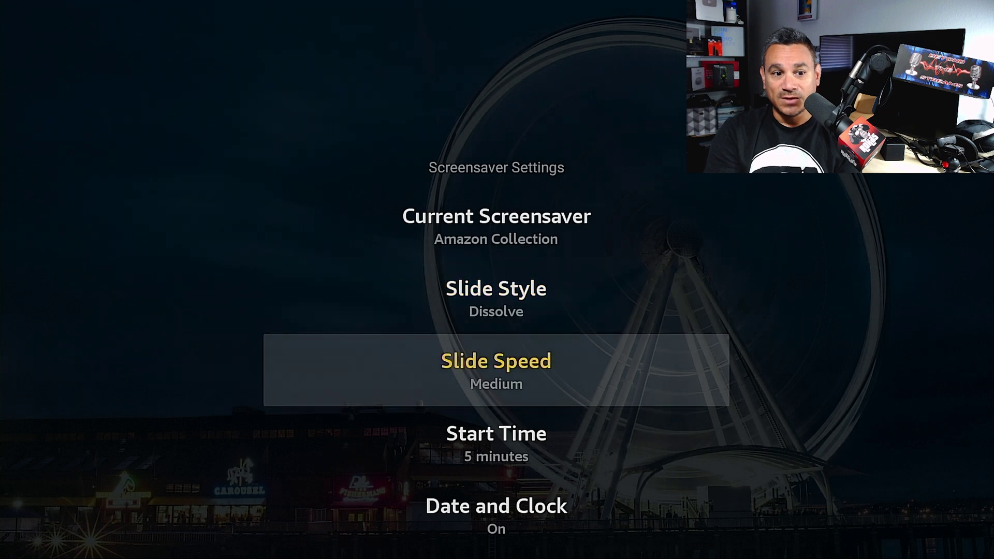
key(Down)
key(Down)
key(Down)
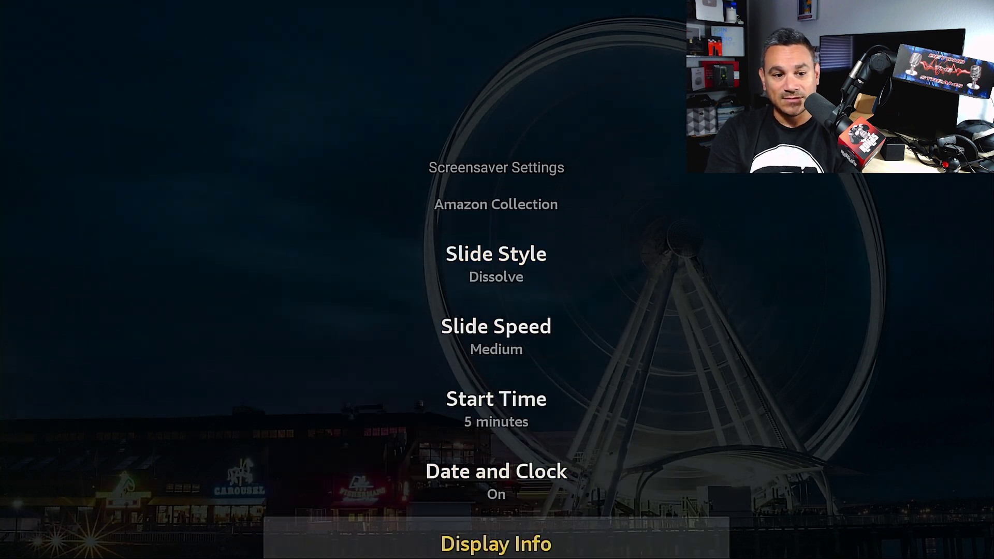
key(Down)
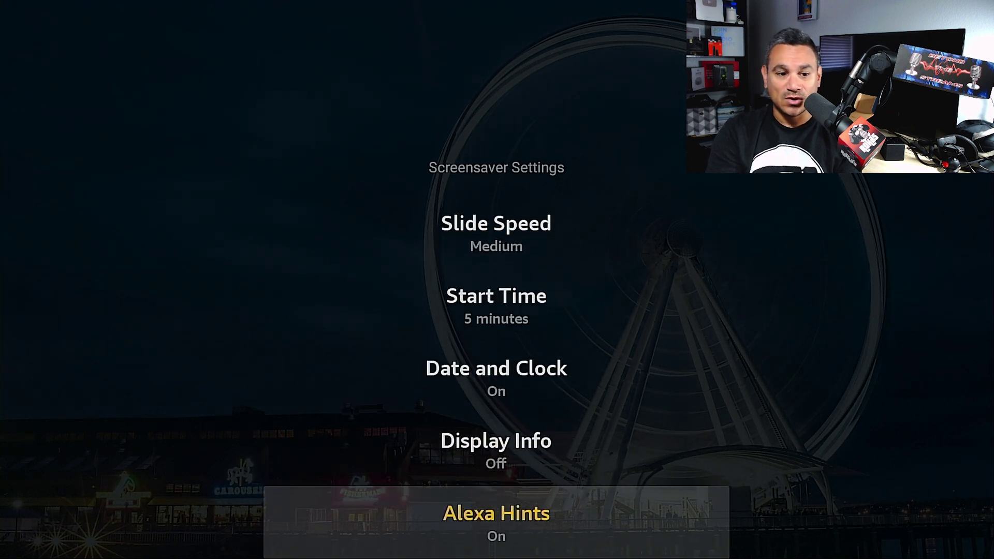
key(Up)
key(Down)
key(Down)
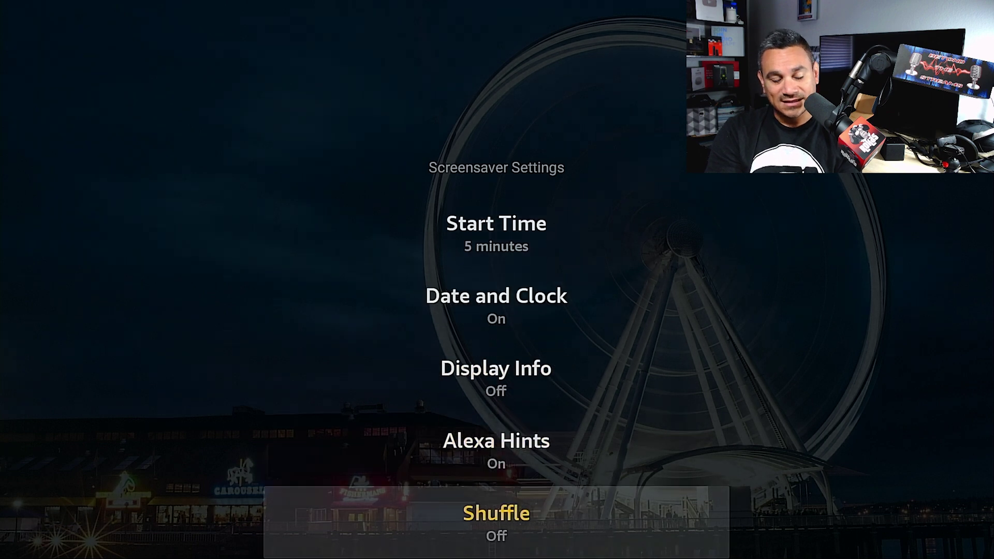
key(Up)
key(Up)
key(Up)
key(Up)
key(Up)
key(Up)
key(Up)
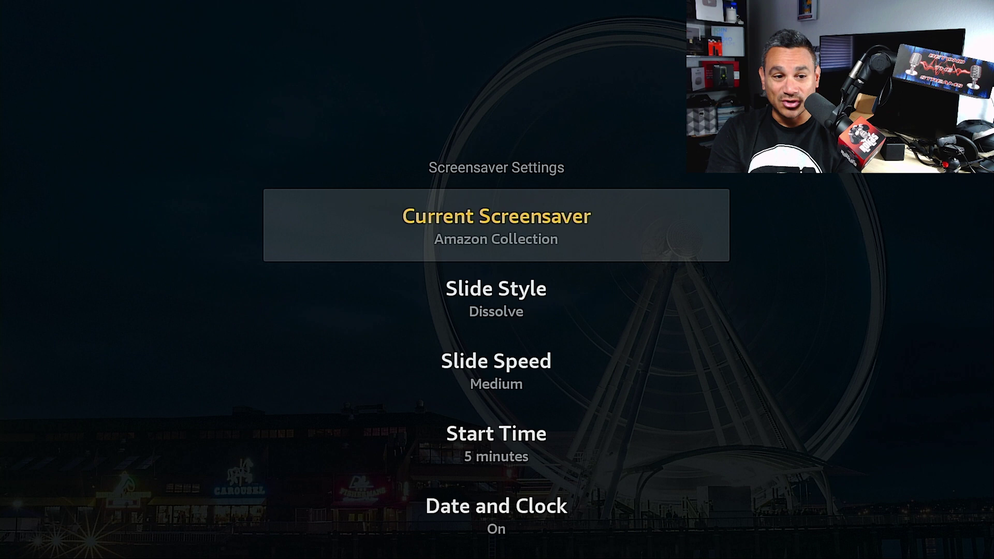
key(Escape)
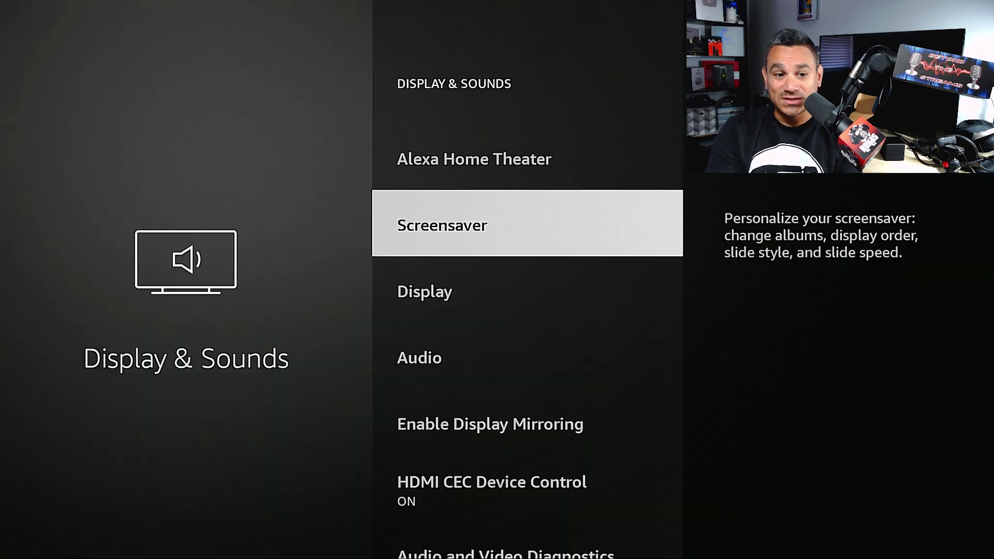
Step: Open the Display settings and review the options from Video Resolution to Dynamic Range Settings
key(Down)
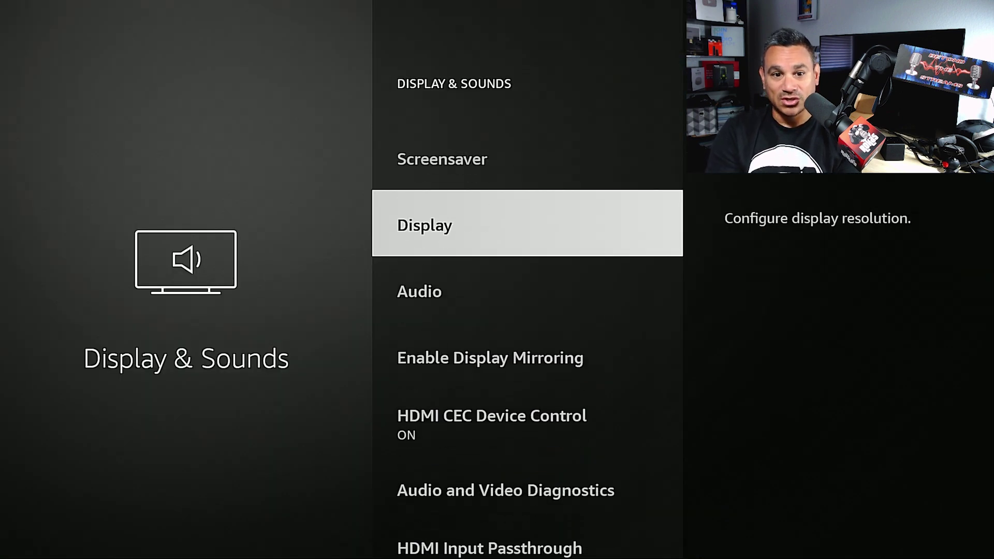
key(Return)
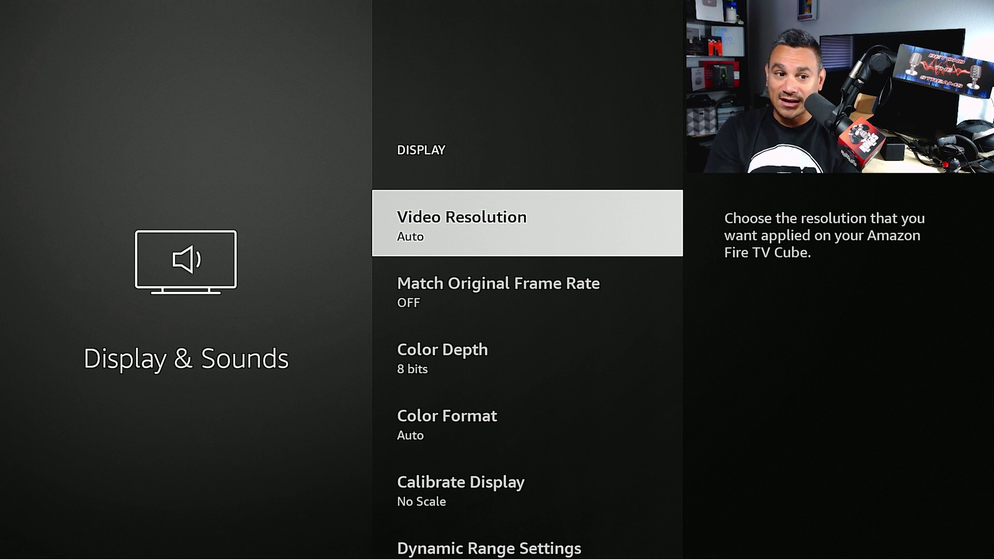
key(Down)
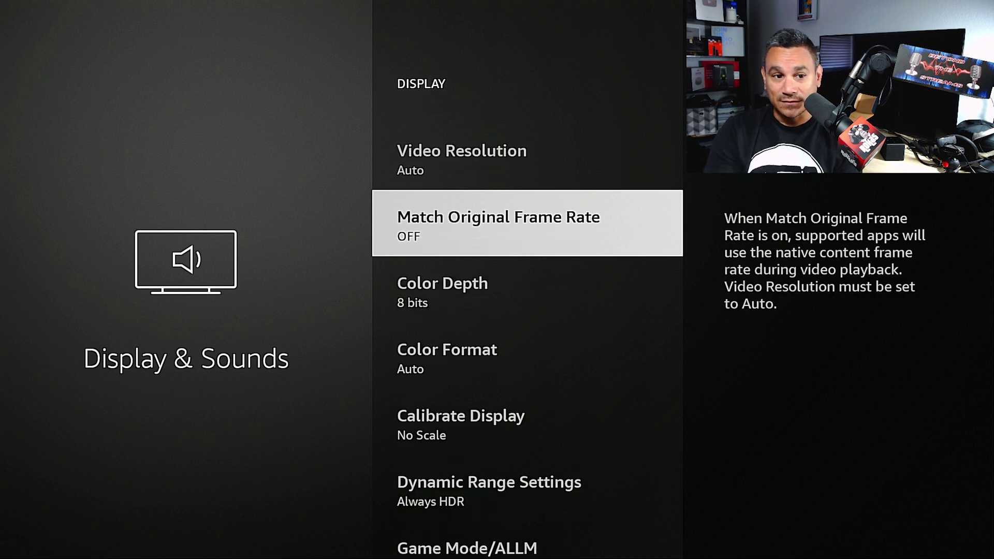
key(Down)
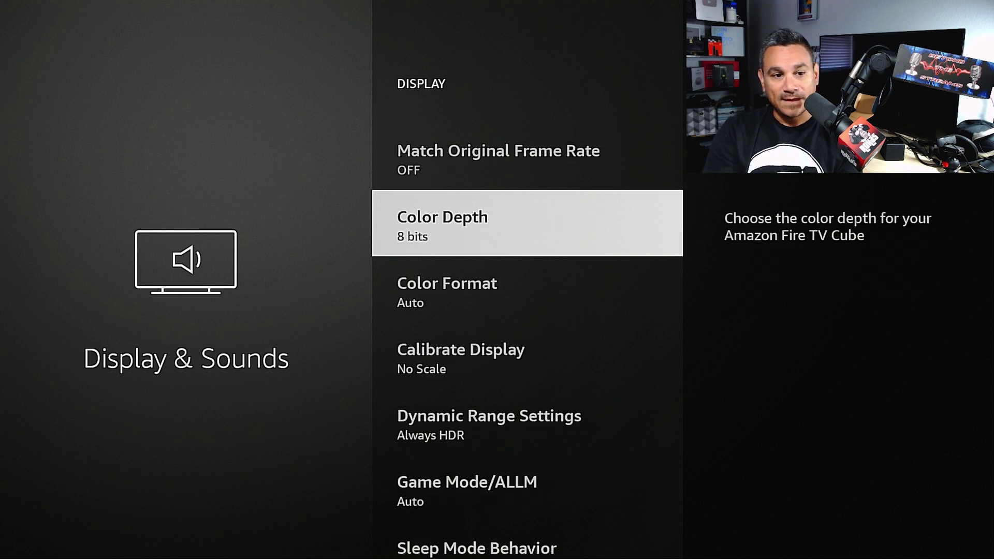
key(Down)
key(Down)
key(Down)
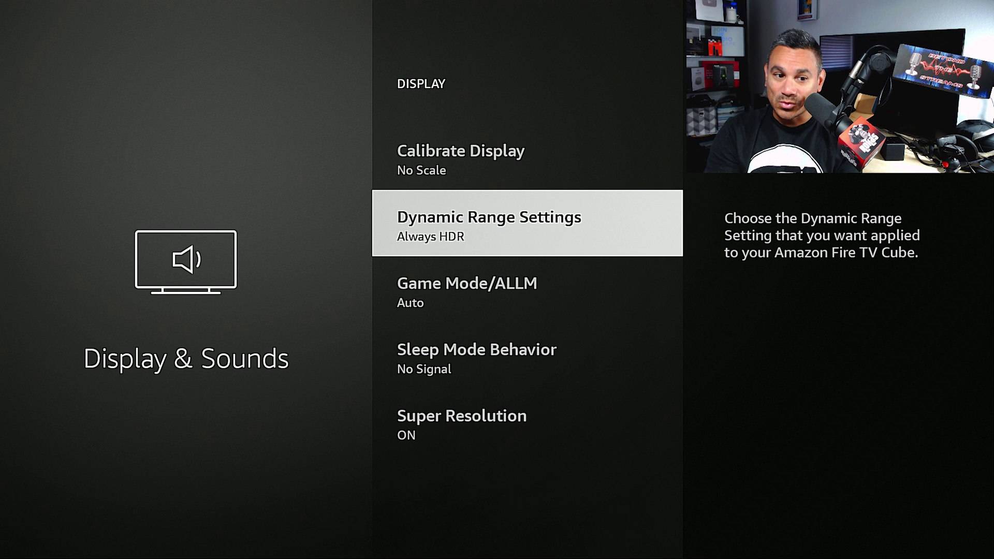
Step: Compare the Always HDR, Adaptive and Disable HDR choices in Dynamic Range Settings, and return to Display without changing the selection
key(Return)
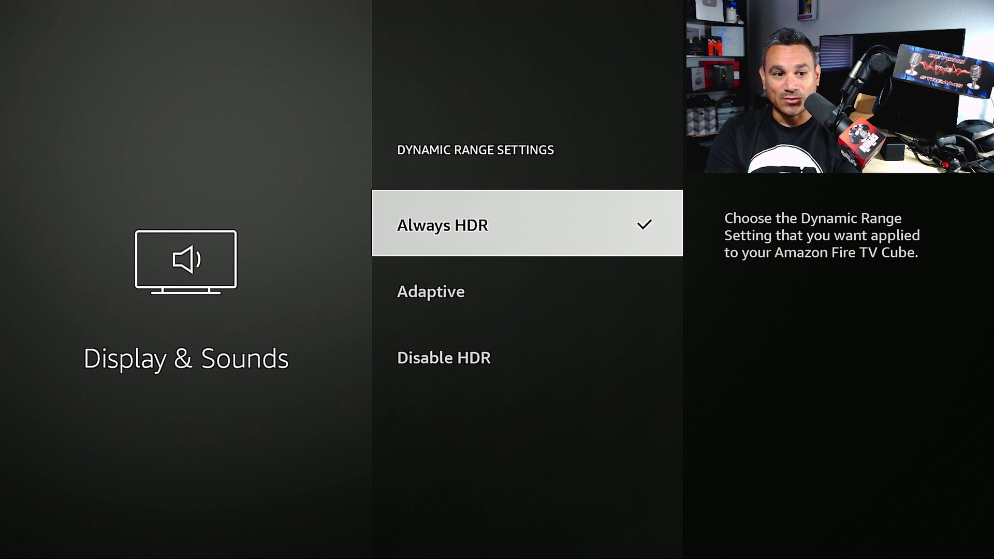
key(Down)
key(Down)
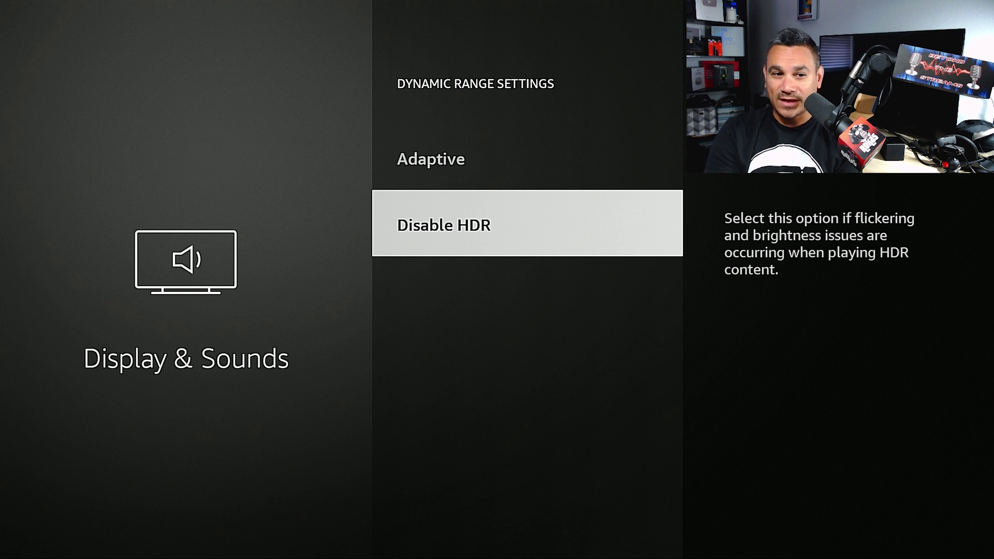
key(Up)
key(Up)
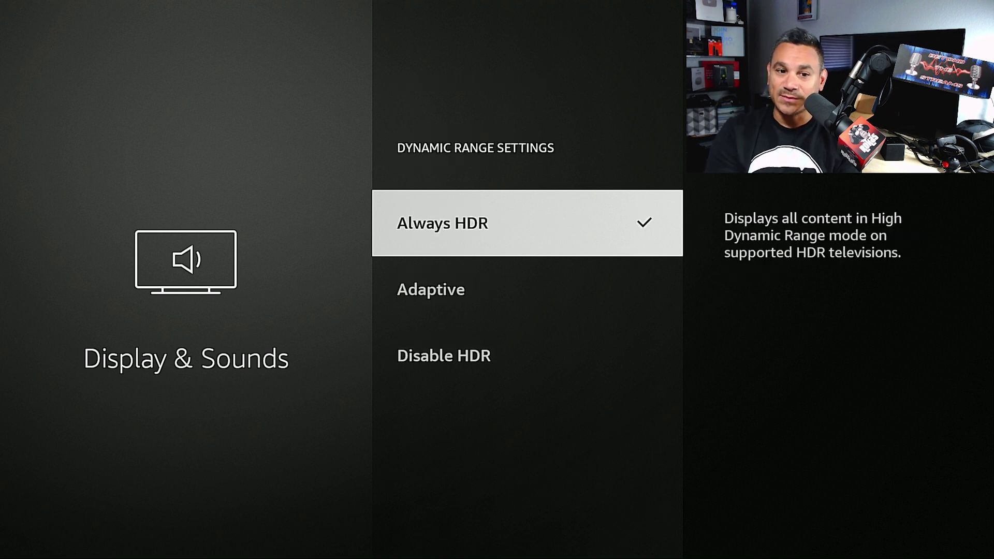
key(Down)
key(Down)
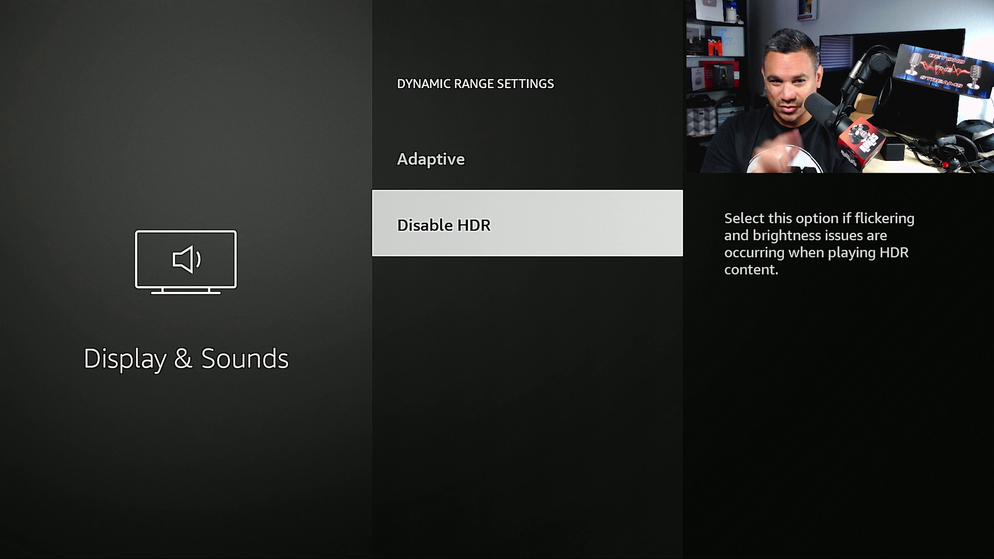
key(Escape)
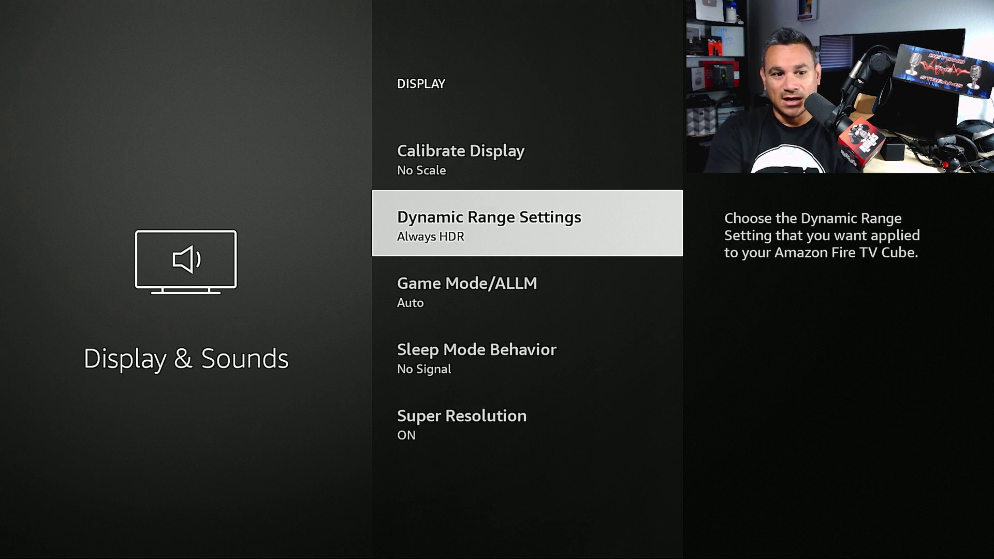
Step: Check the display options from Game Mode/ALLM to Super Resolution, toggle Super Resolution twice, and return to Display & Sounds
key(Down)
key(Down)
key(Down)
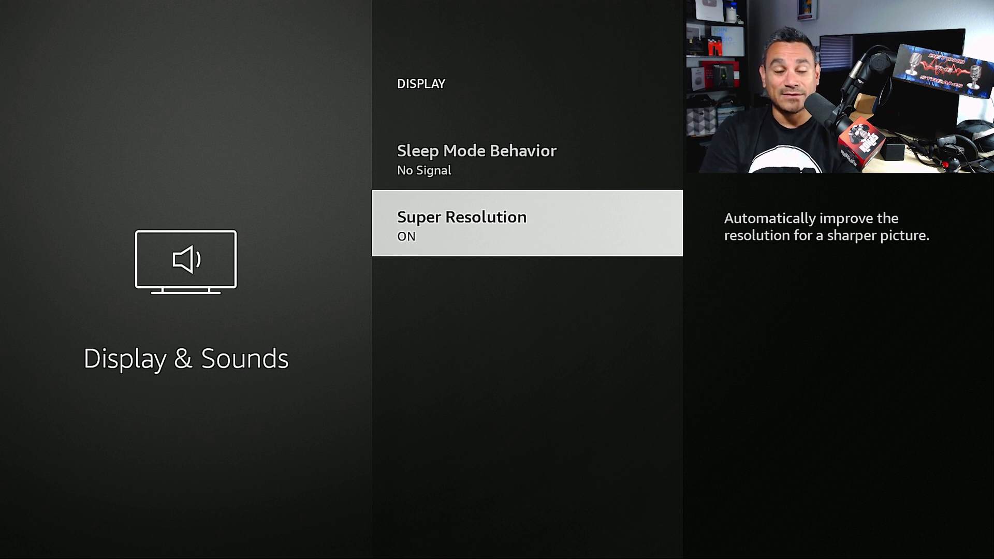
key(Return)
key(Return)
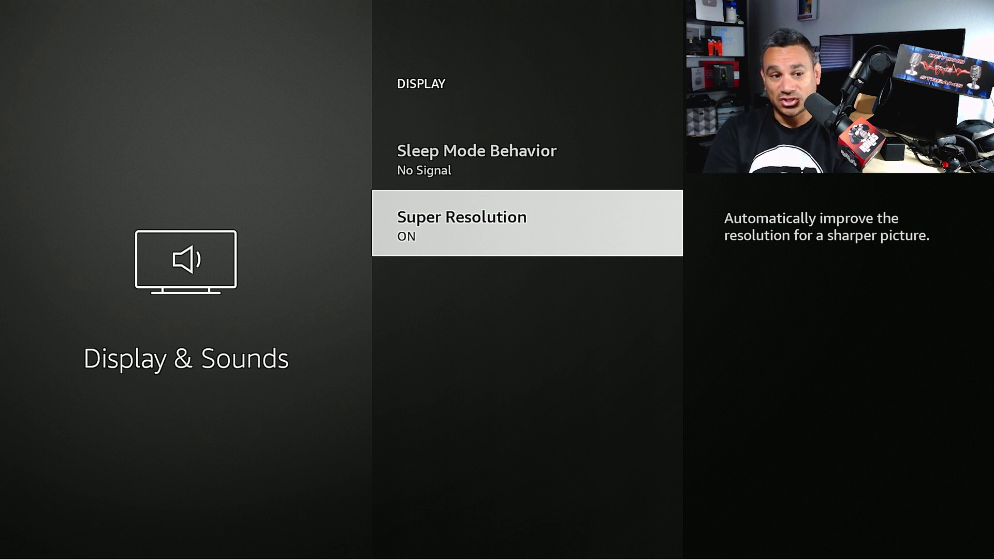
key(Escape)
Step: Open the Audio settings and check the Navigation Sounds and Surround Sound entries
key(Down)
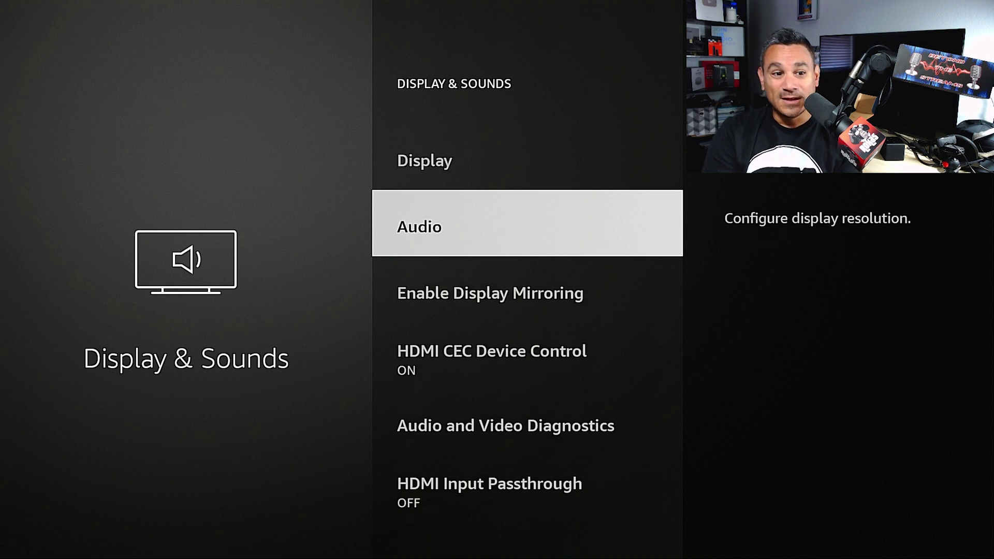
key(Return)
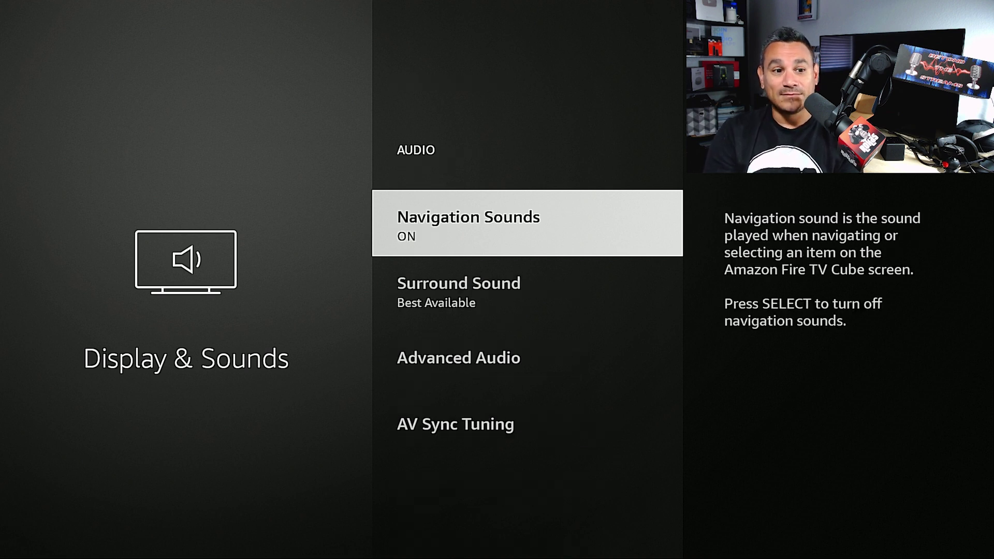
key(Down)
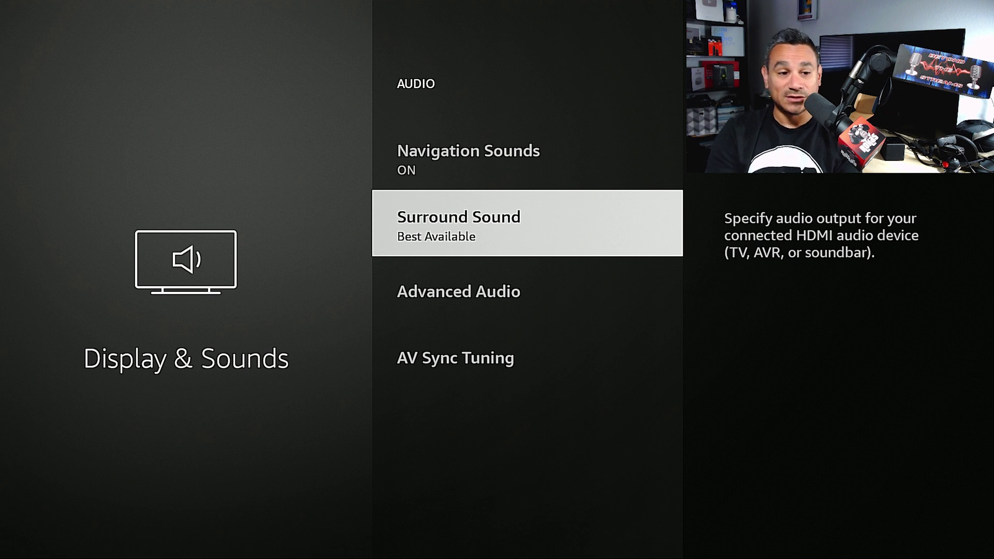
Step: Compare the Surround Sound formats from Best Available through Dolby Digital, and choose Best Available
key(Return)
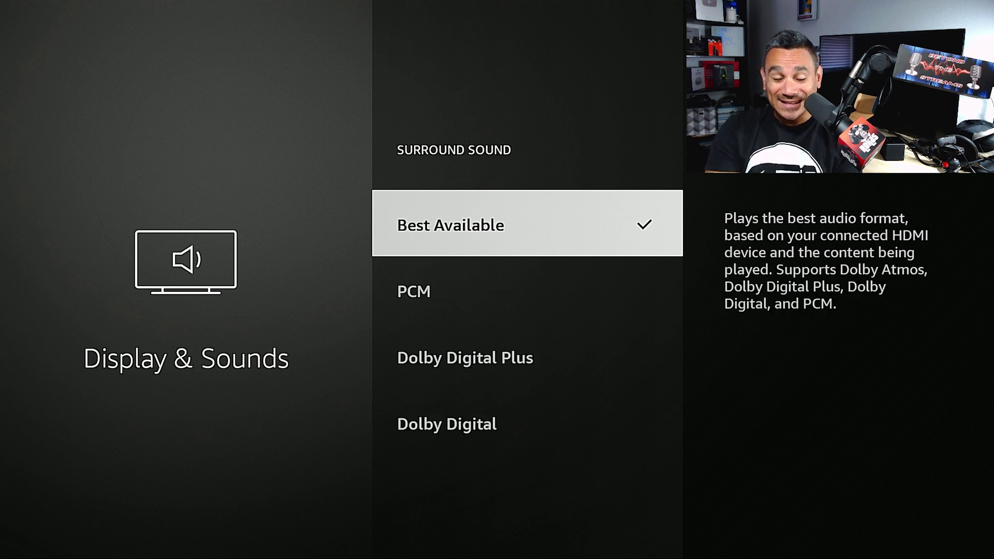
key(Down)
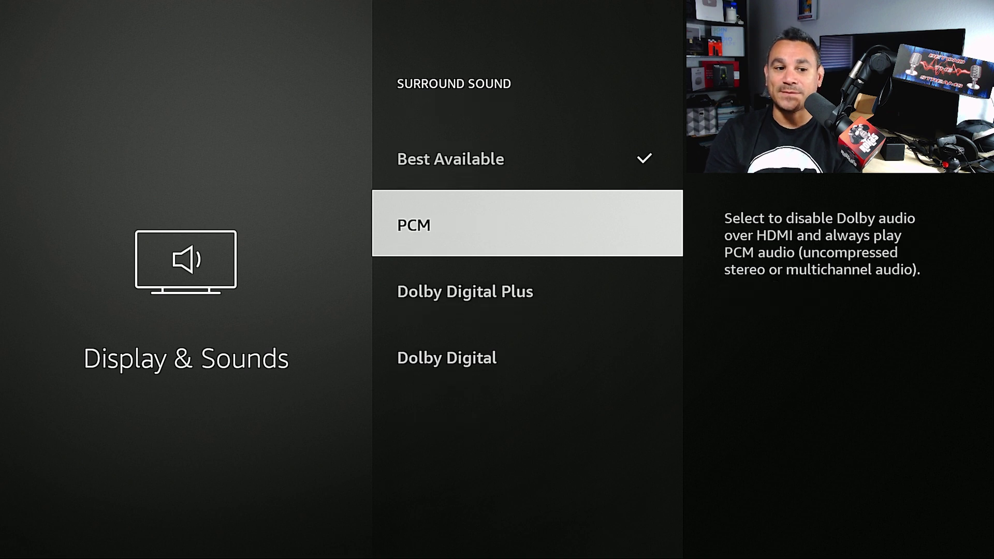
key(Down)
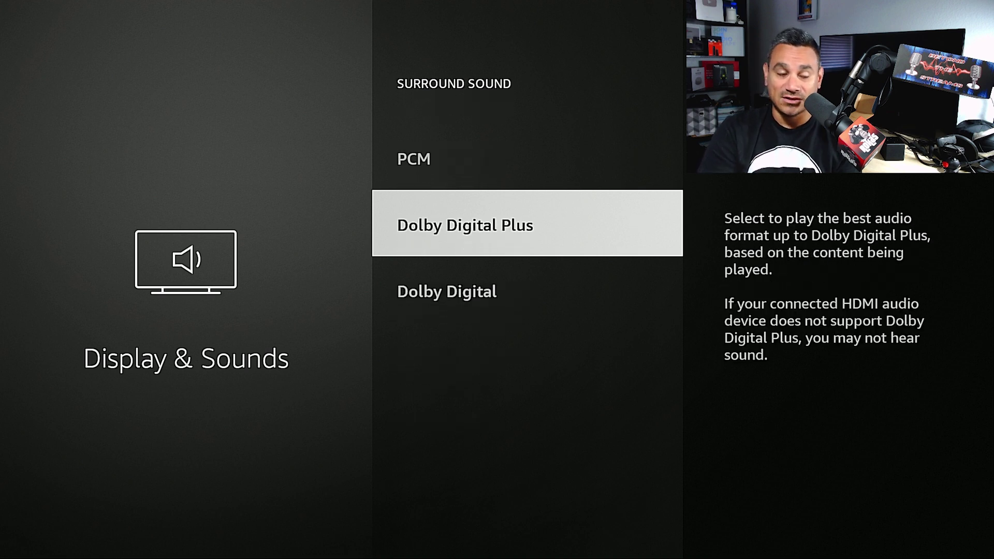
key(Down)
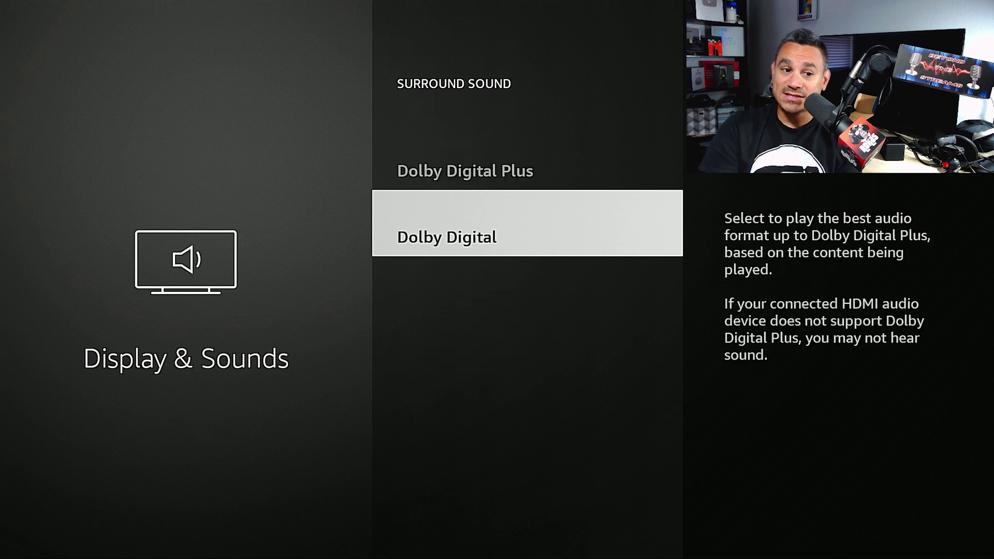
key(Up)
key(Up)
key(Up)
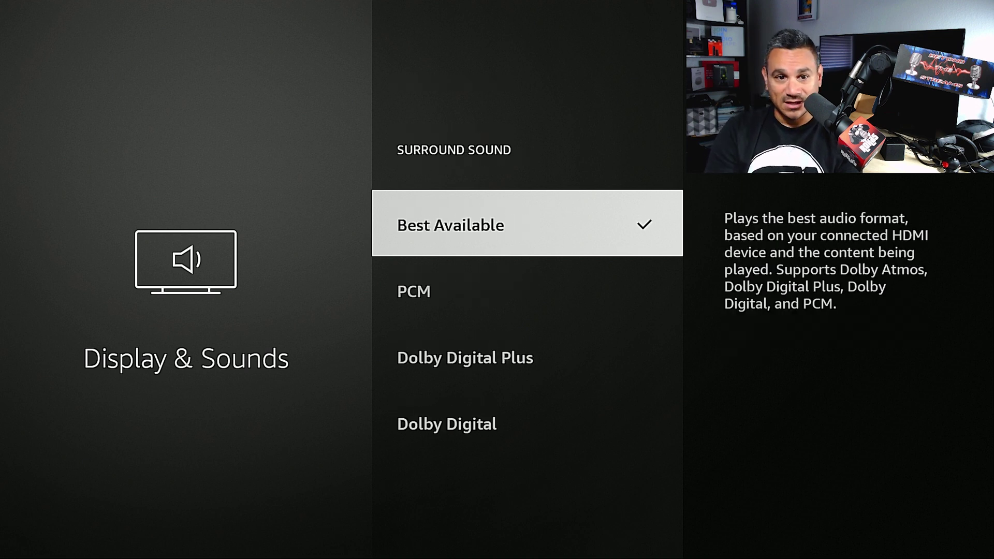
key(Return)
Step: Check Volume Leveler and Dialogue Enhancer under Advanced Audio plus the AV Sync Tuning entry, and return to Display & Sounds
key(Down)
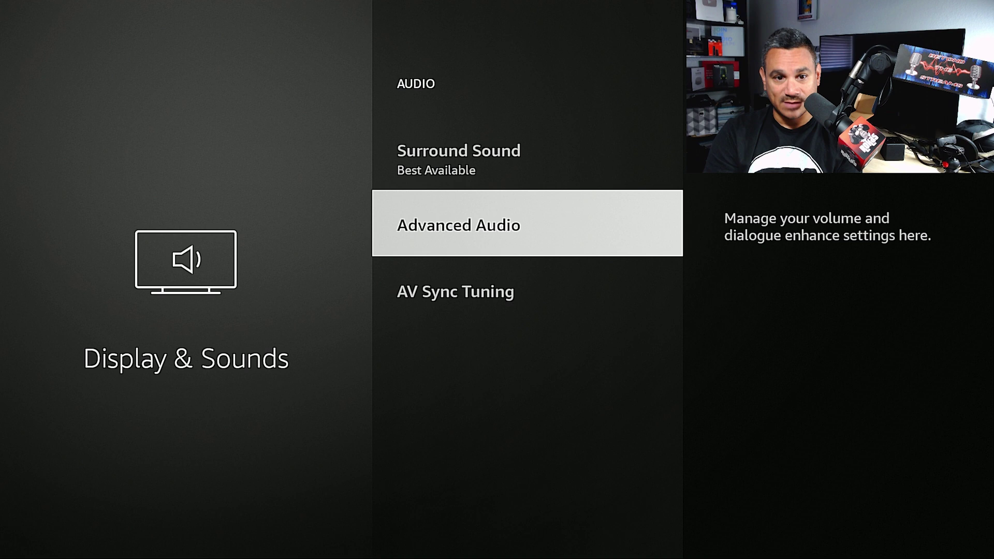
key(Return)
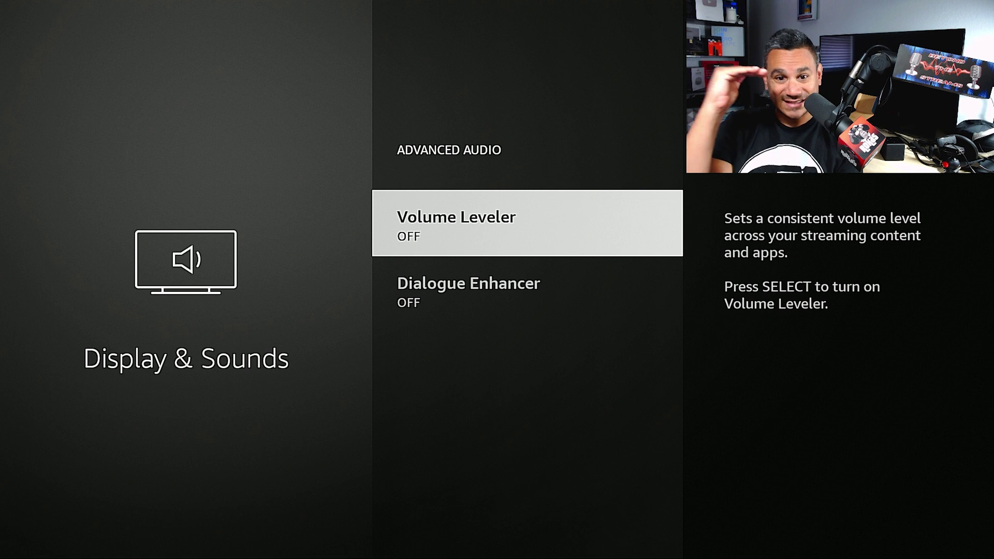
key(Down)
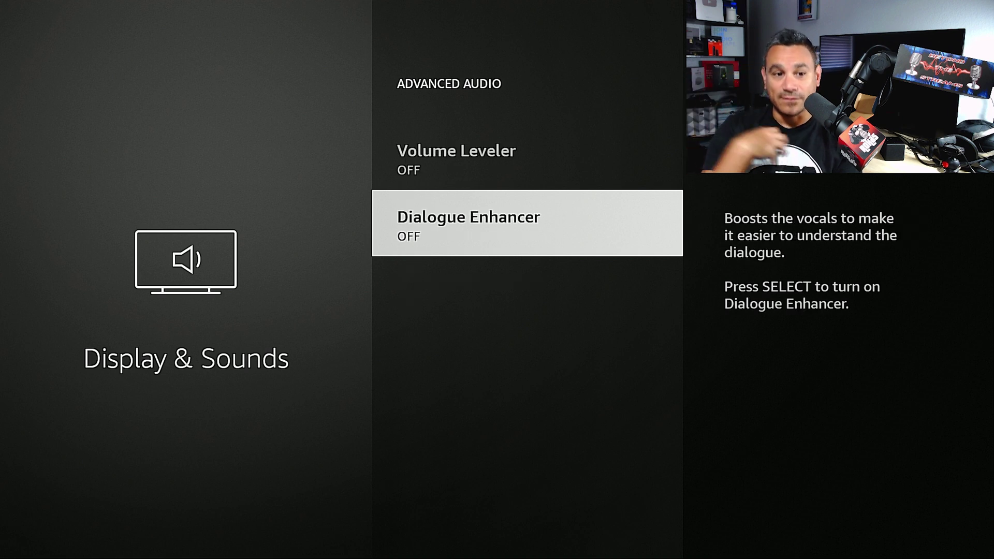
key(Escape)
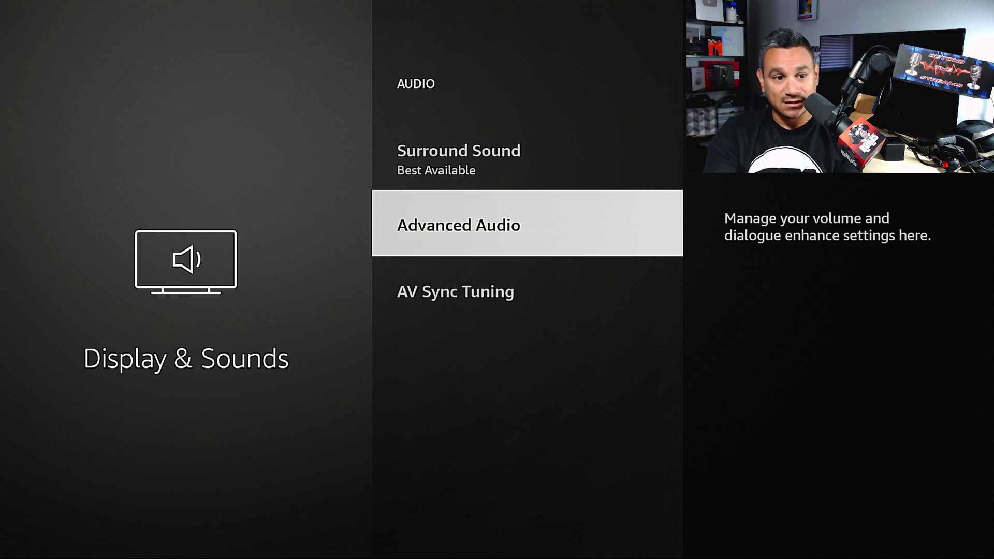
key(Down)
key(Escape)
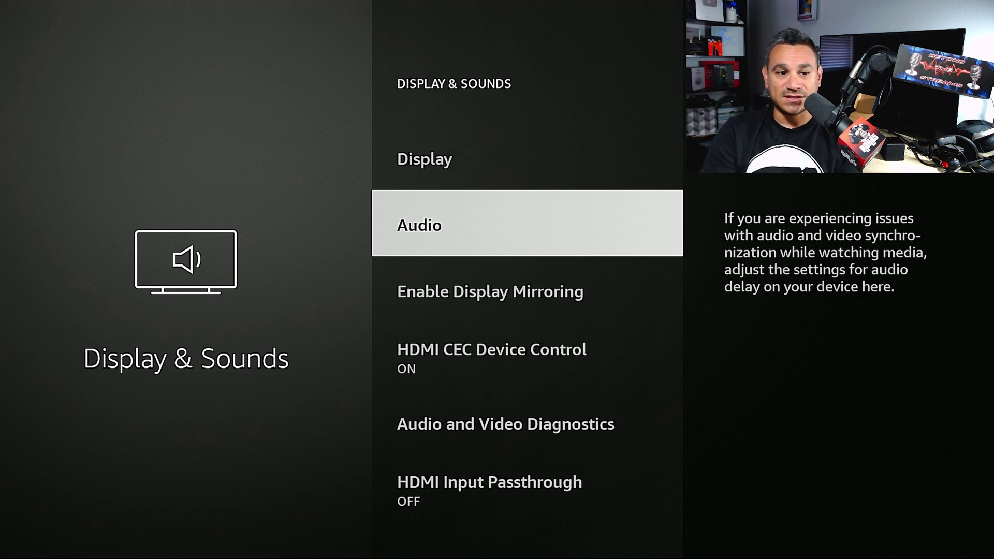
Step: Review the options from Enable Display Mirroring to HDMI Input Passthrough, and return to the main settings
key(Down)
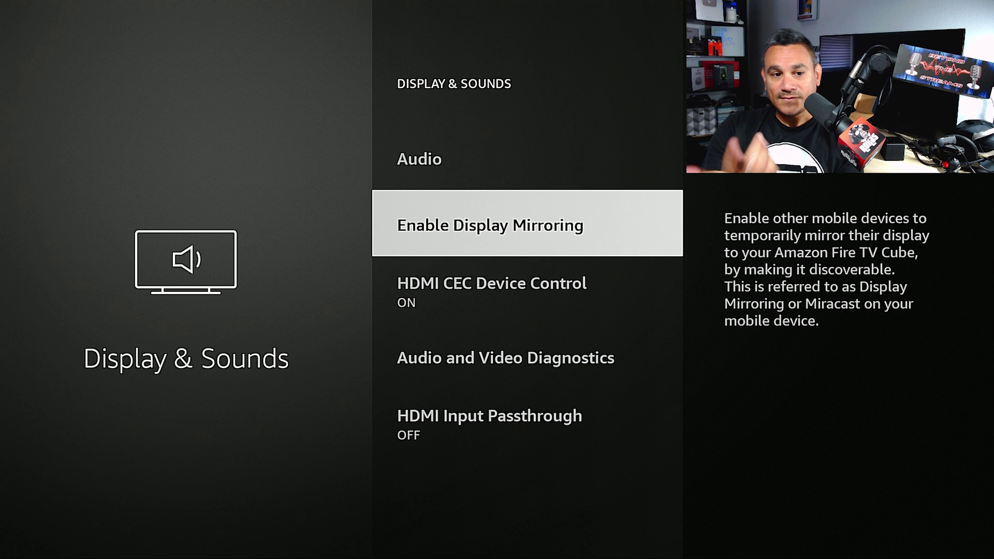
key(Down)
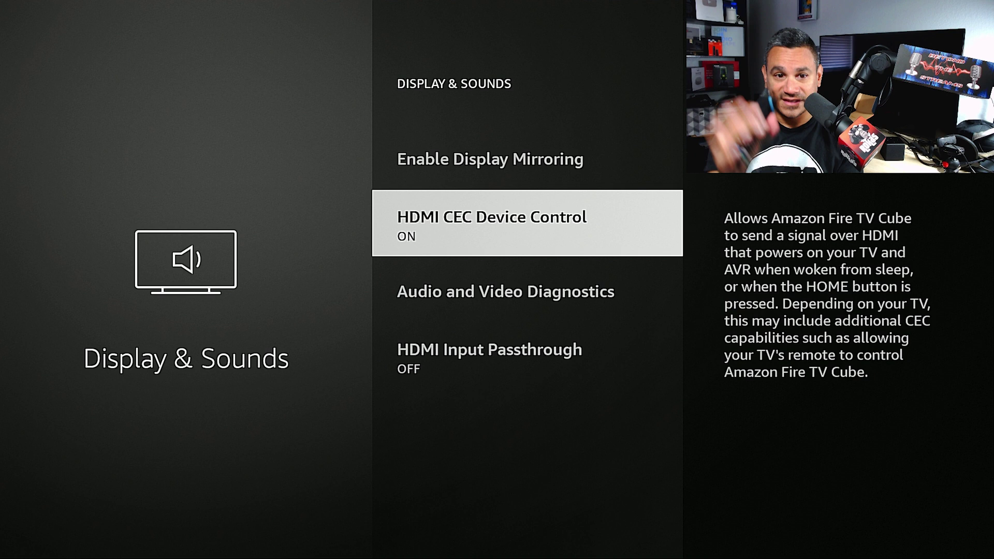
key(Down)
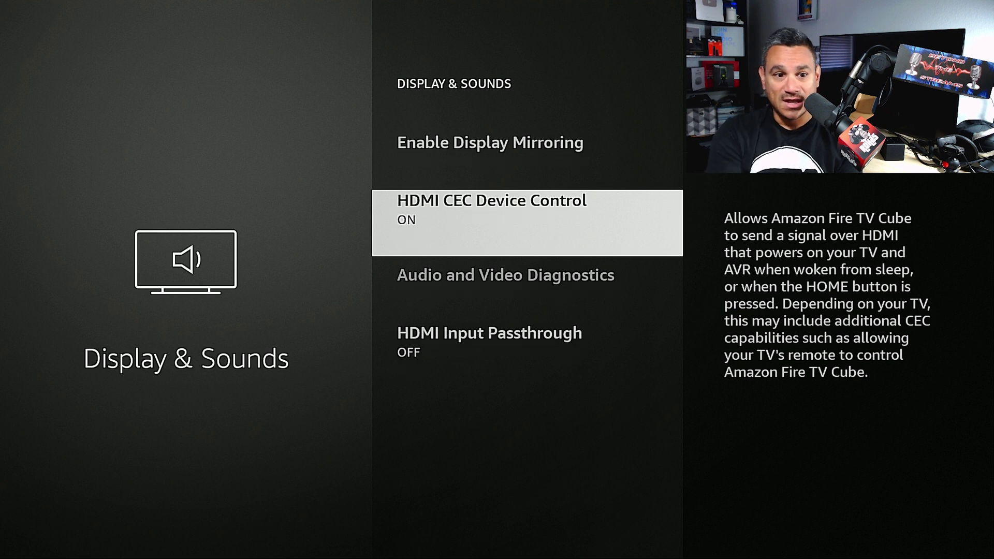
key(Down)
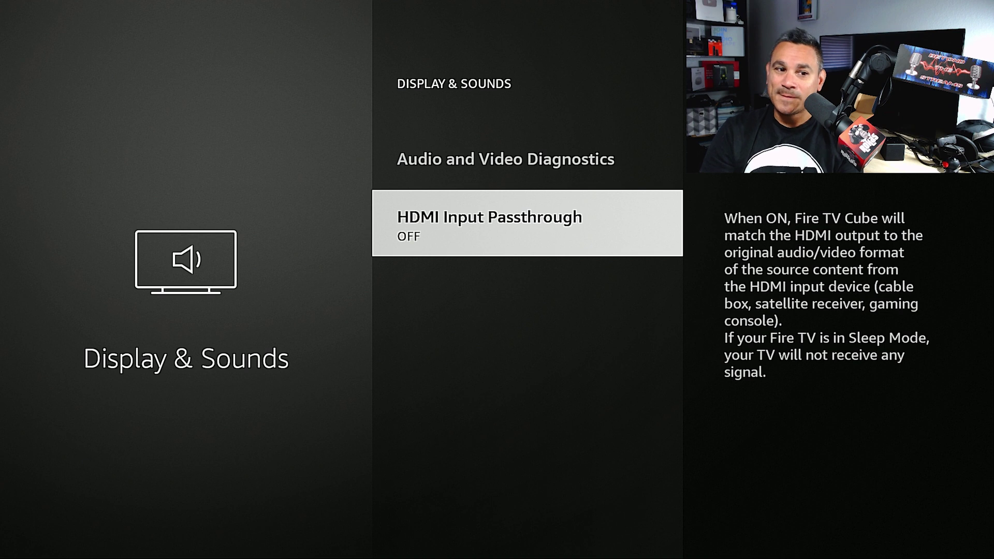
key(Escape)
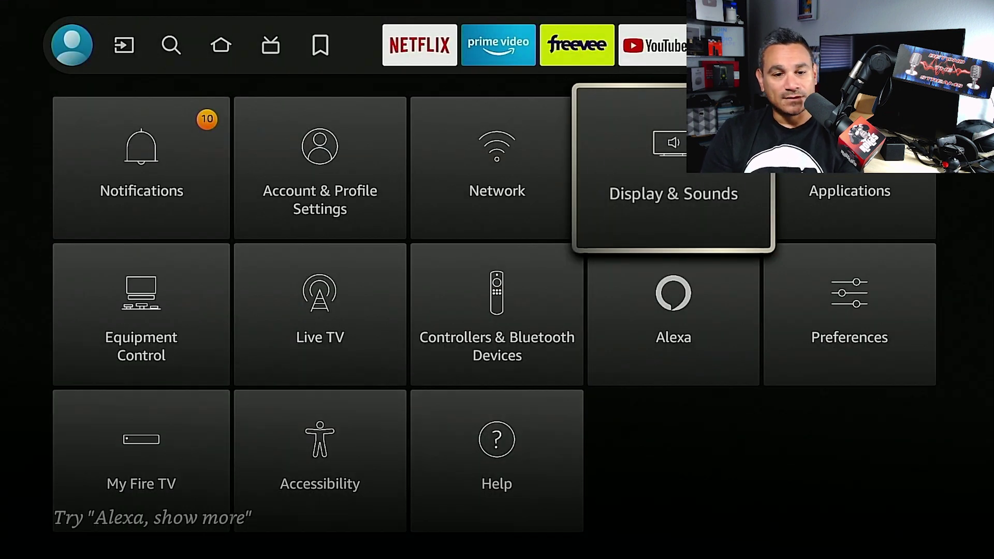
Step: Open the Manage Installed Applications list in the Applications settings
key(Right)
key(Return)
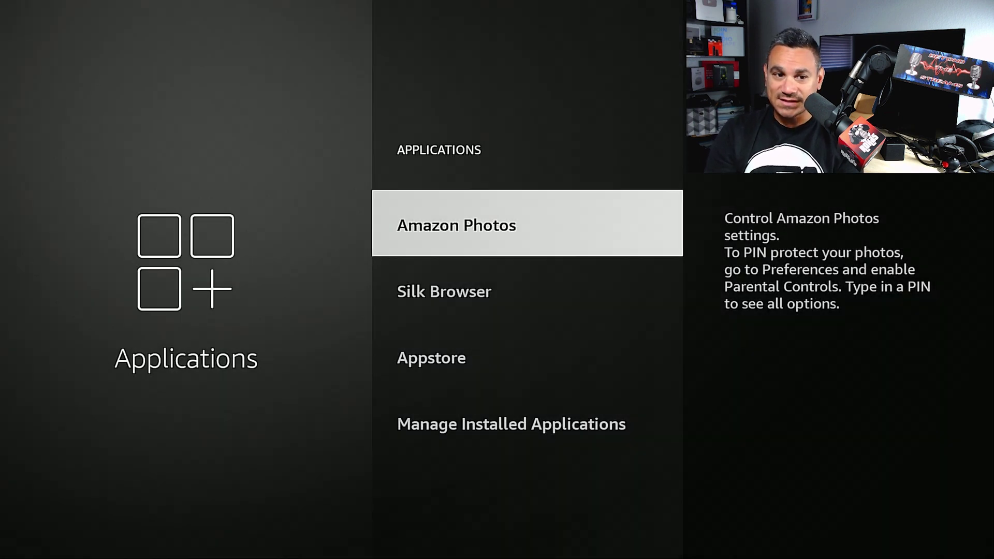
key(Down)
key(Down)
key(Down)
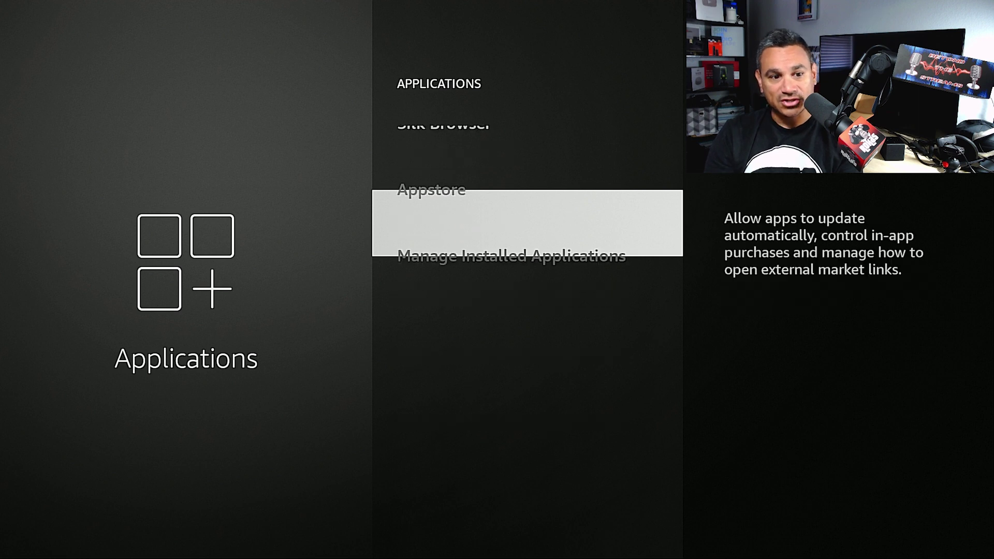
key(Return)
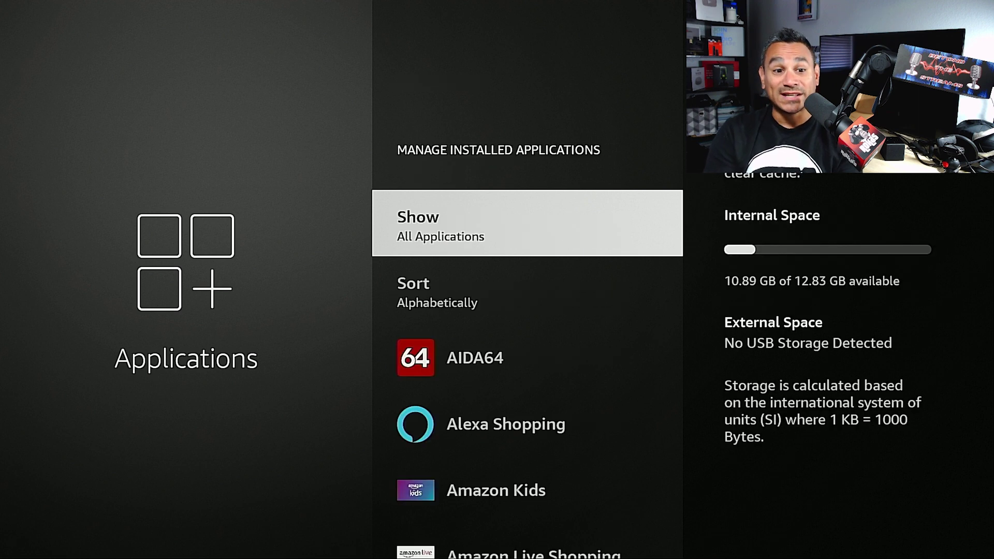
Step: Open AIDA64 in the installed applications list, review its options such as Force stop and Uninstall, and return to the list
key(Down)
key(Down)
key(Return)
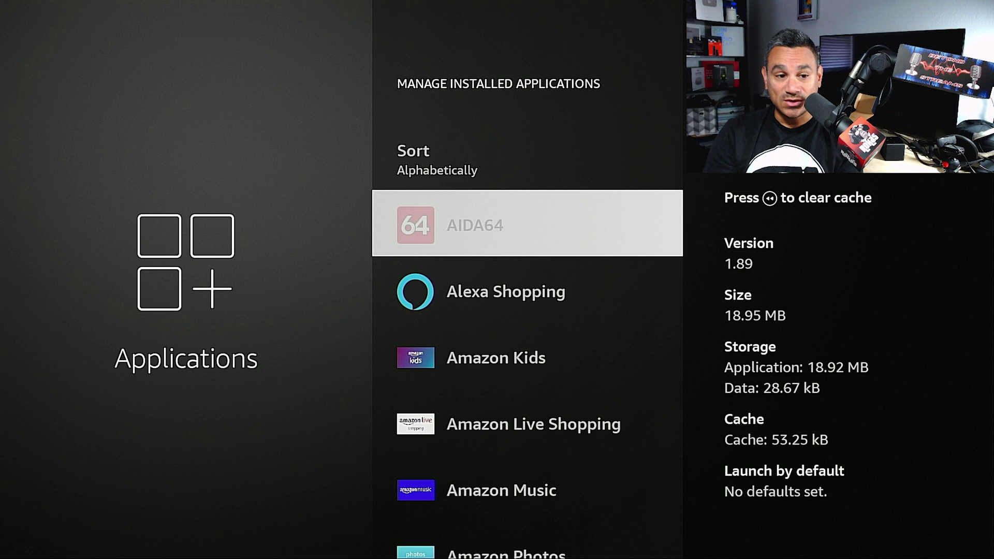
key(Down)
key(Down)
key(Down)
key(Down)
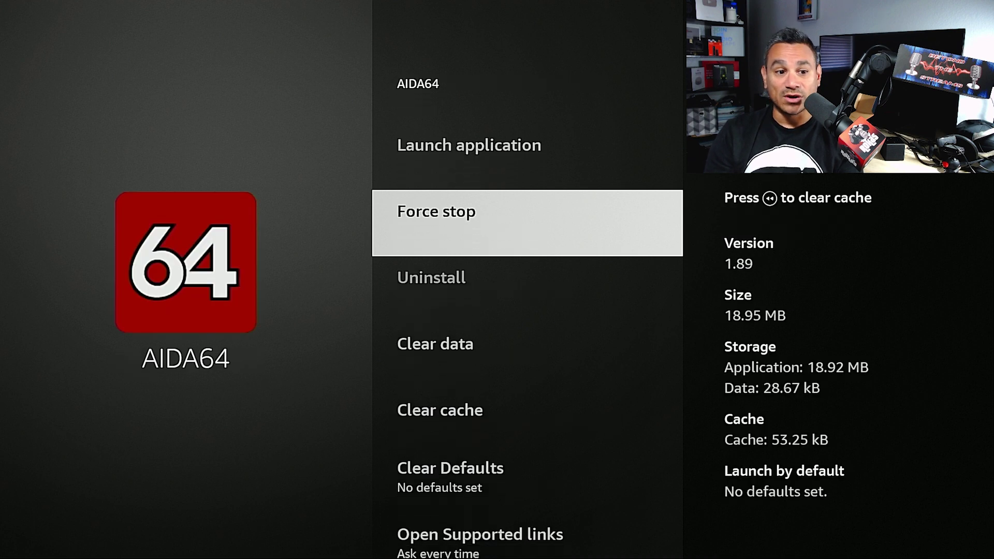
key(Down)
key(Up)
key(Up)
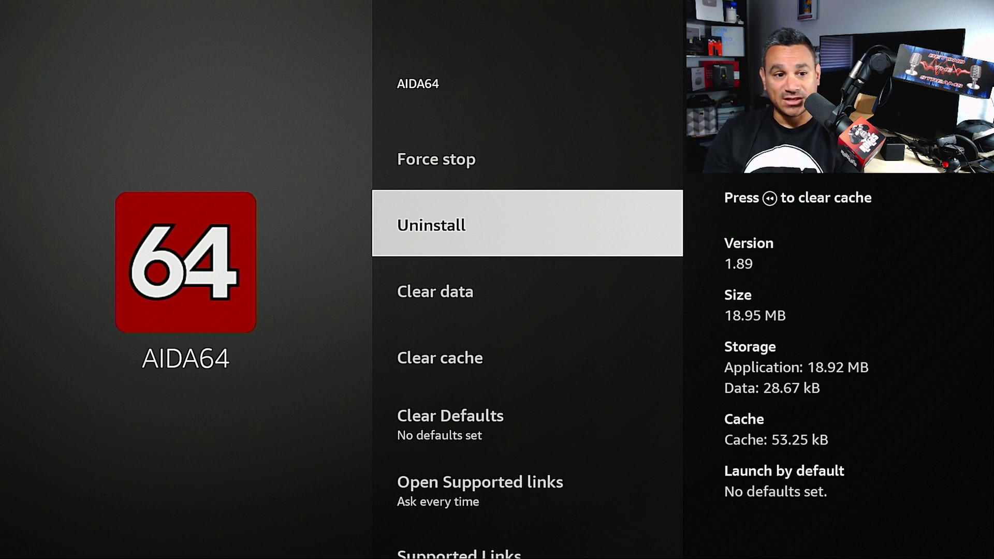
key(Escape)
Step: Open Alexa Shopping, look over its management options such as Force stop and Clear data, and return to the installed applications list
key(Down)
key(Down)
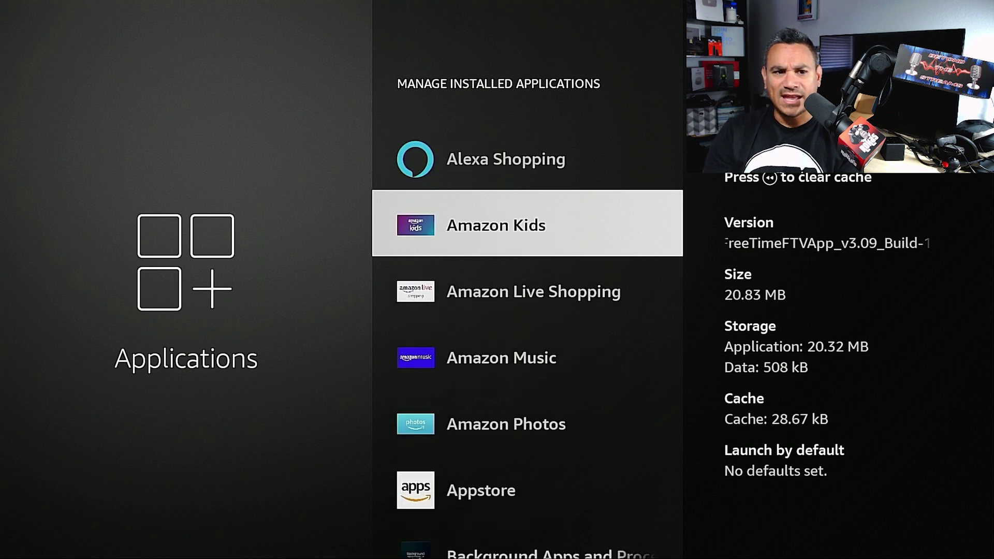
key(Up)
key(Return)
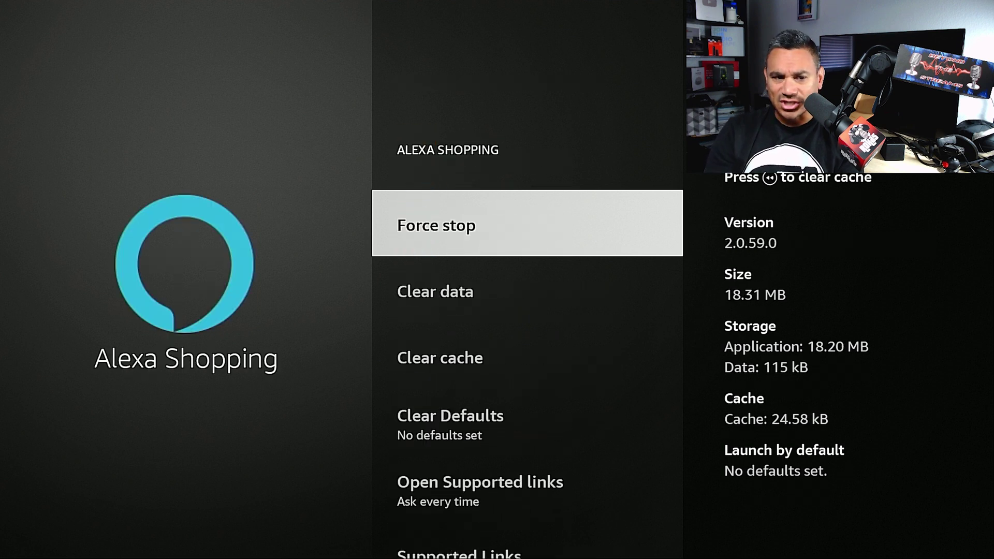
key(Down)
key(Down)
key(Up)
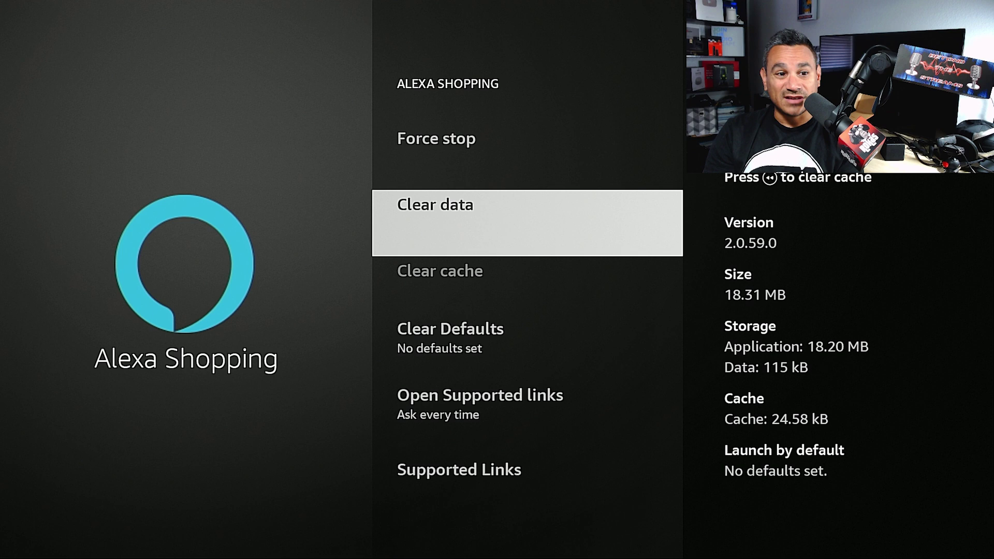
key(Up)
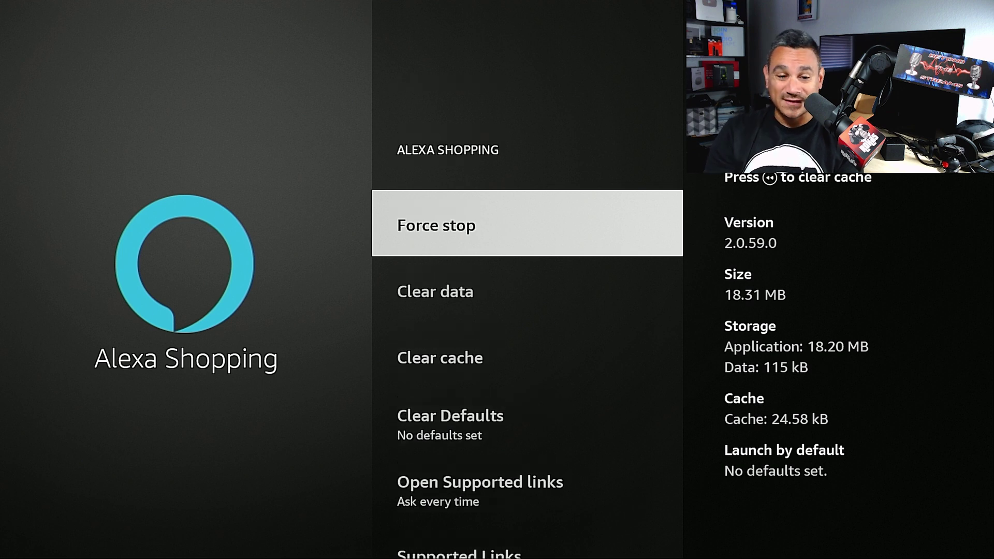
key(Escape)
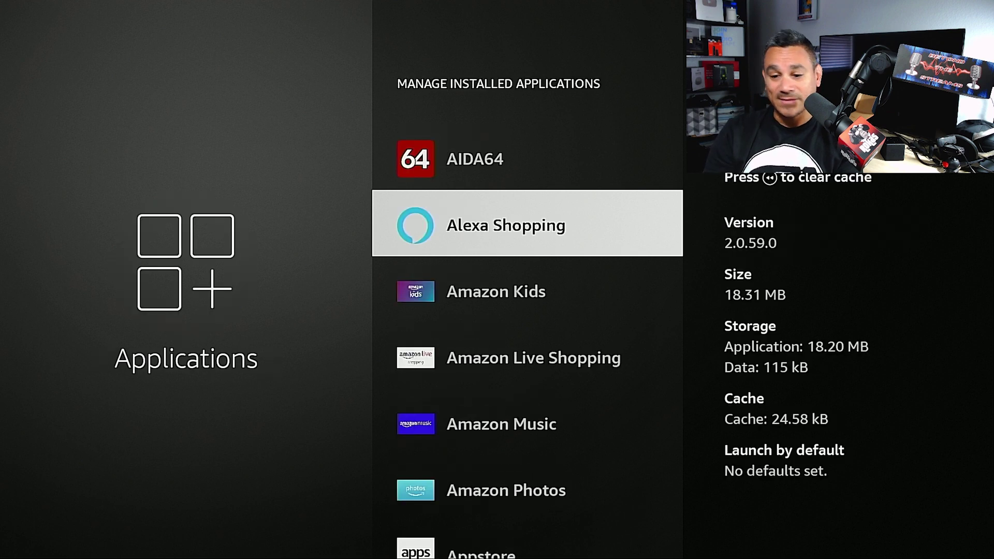
Step: Browse the installed applications below Alexa Shopping, and return to the main settings
key(Down)
key(Down)
key(Down)
key(Down)
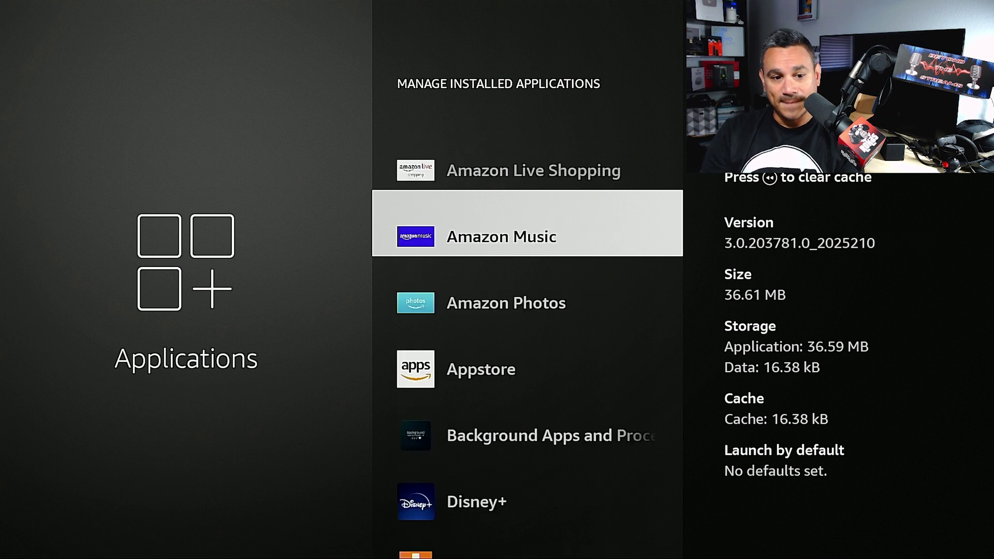
key(Escape)
key(Escape)
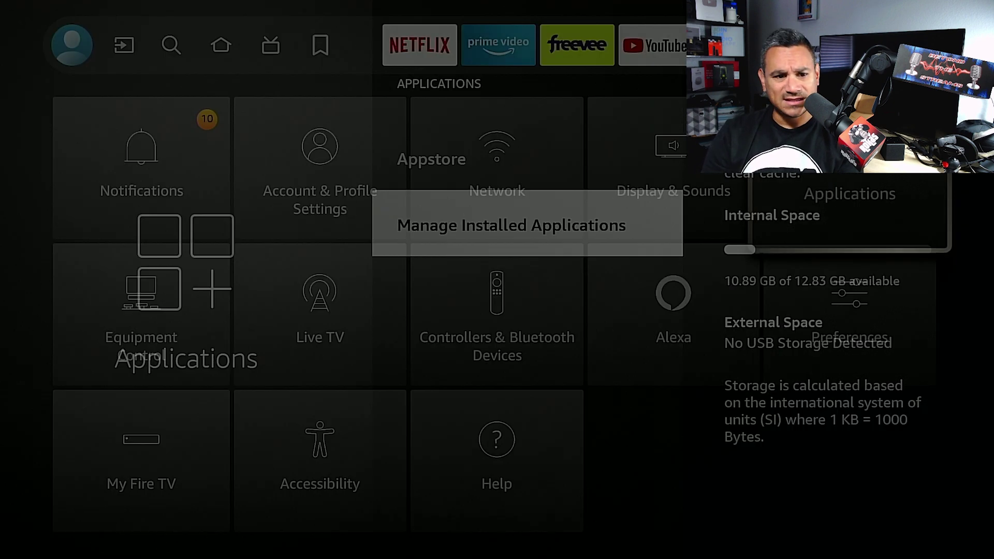
Step: Open the Live TV settings, review the options from Favorite Channels to Sync Sources, and return to the main settings
key(Down)
key(Left)
key(Left)
key(Left)
key(Left)
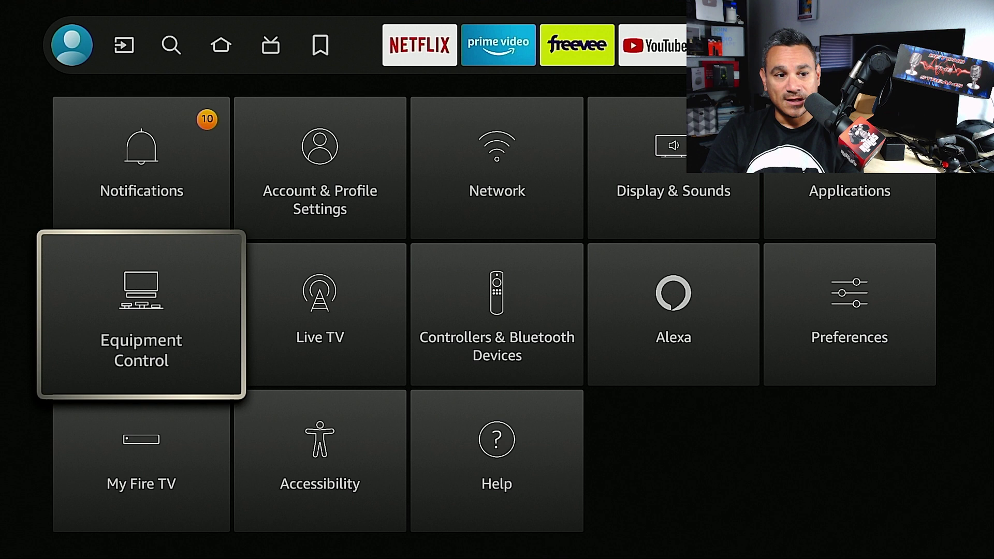
key(Right)
key(Return)
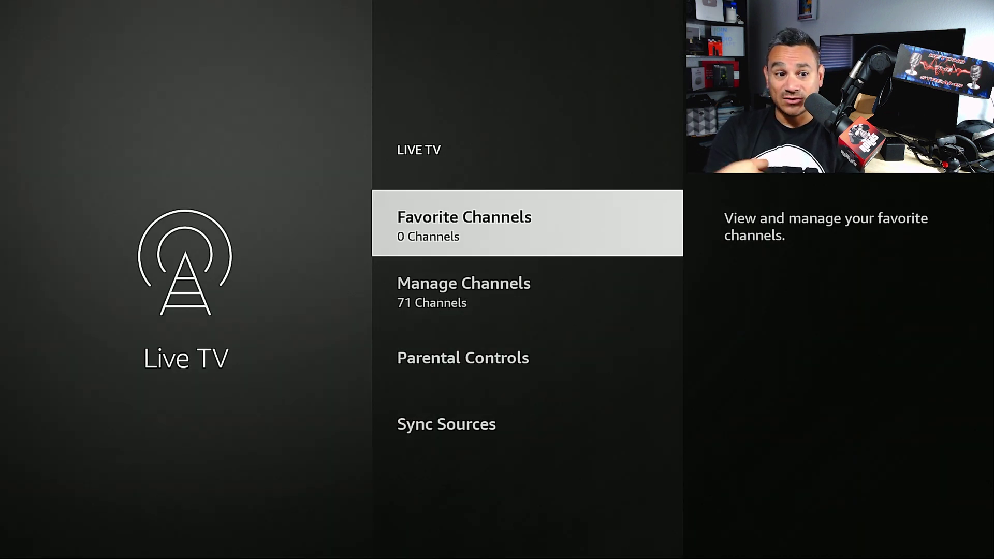
key(Down)
key(Down)
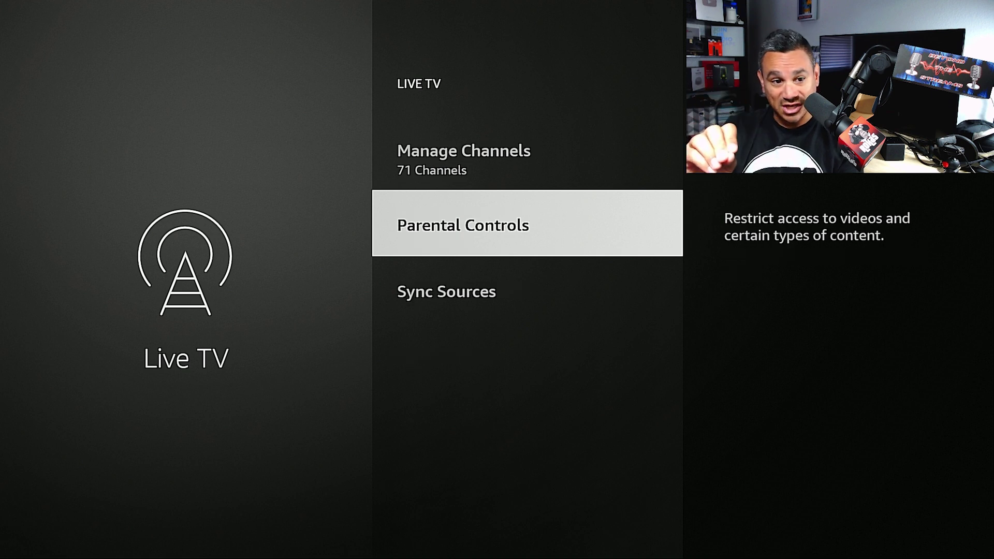
key(Down)
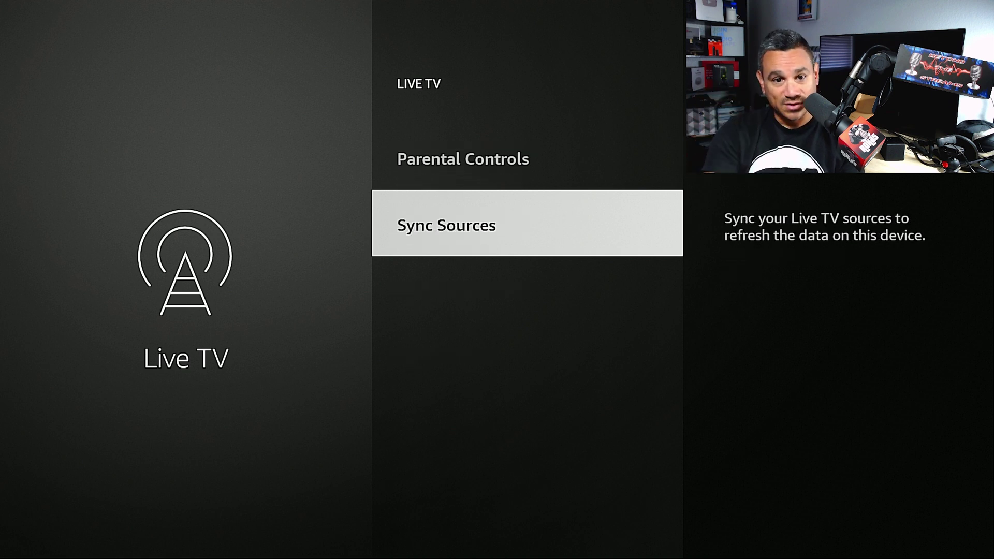
key(Escape)
Step: Review the device categories under Controllers & Bluetooth Devices, including remotes, game controllers and mobile devices, and return to the main settings
key(Right)
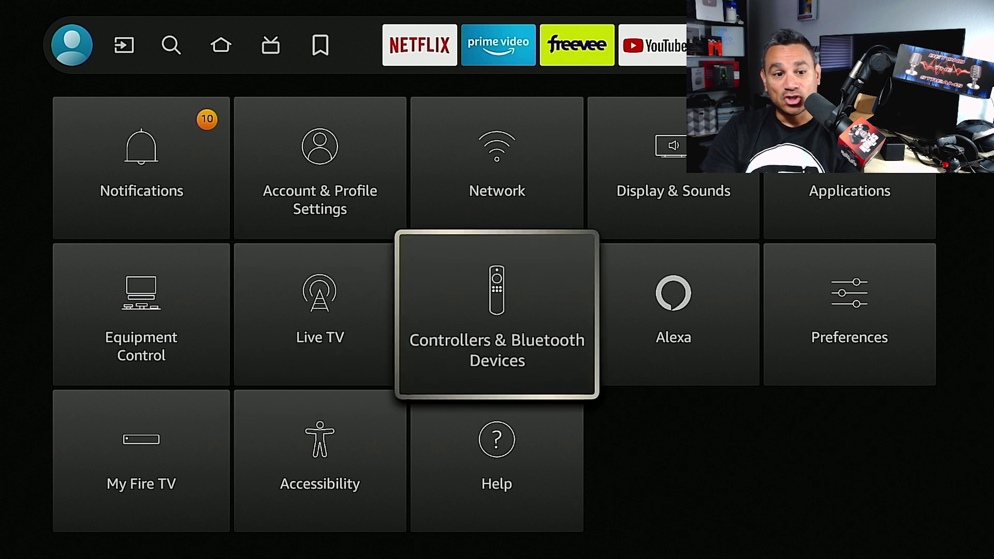
key(Return)
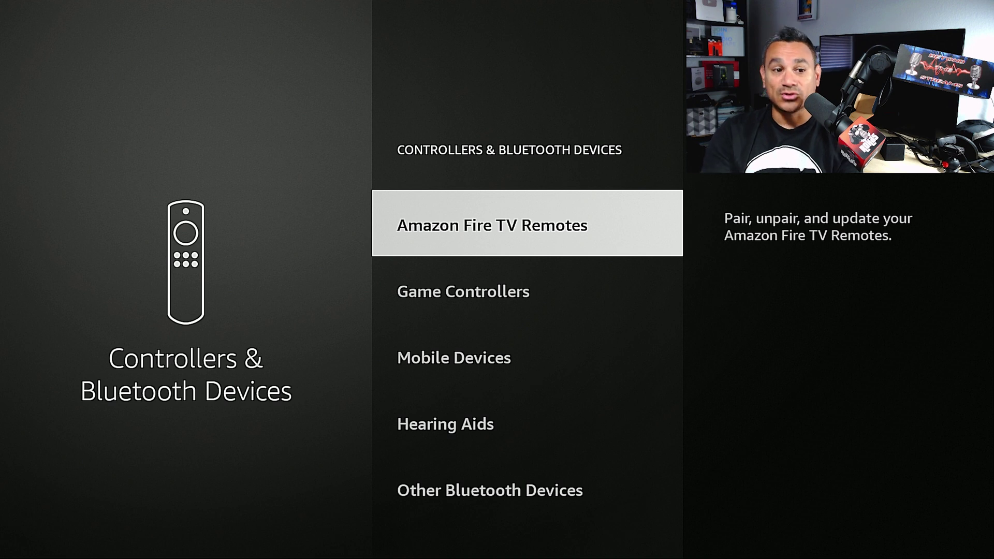
key(Down)
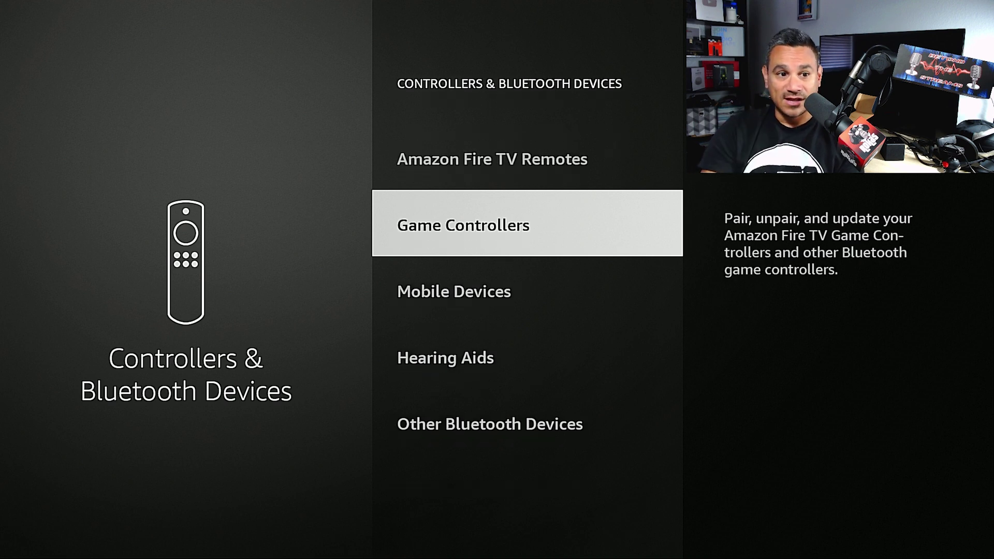
key(Up)
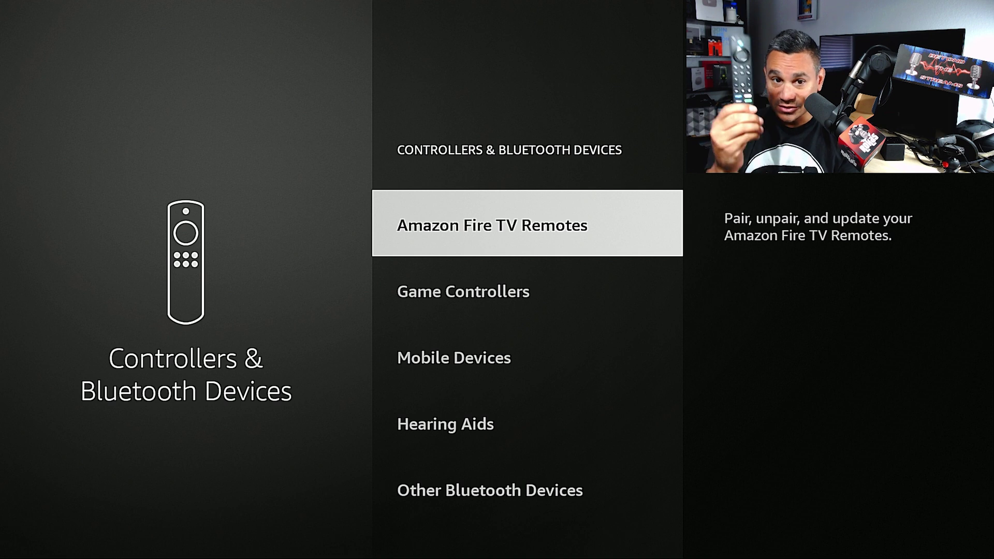
key(Down)
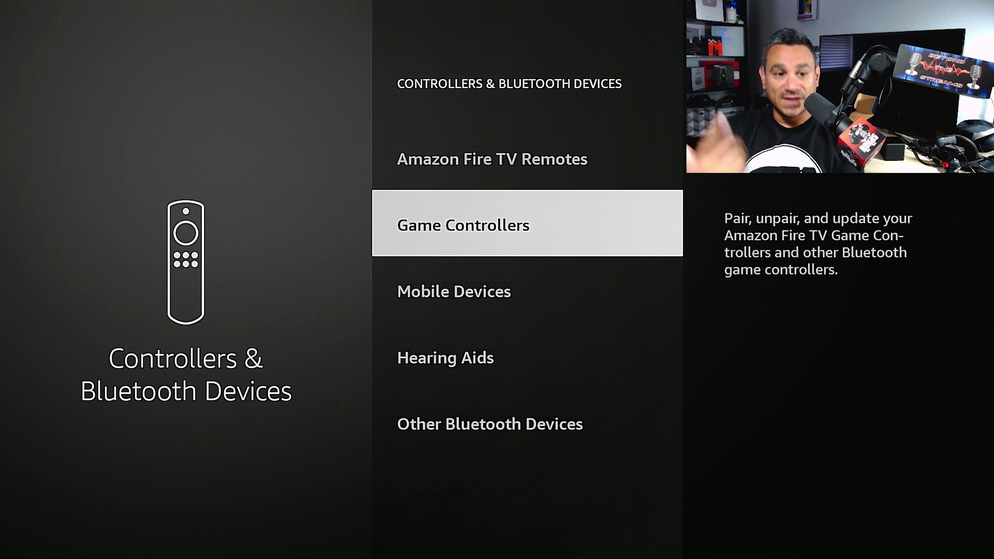
key(Down)
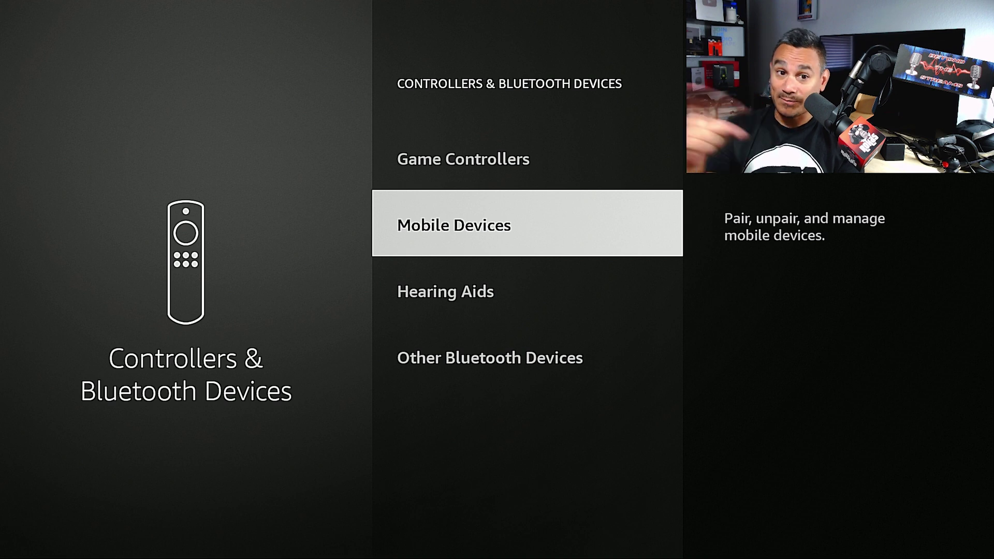
key(Down)
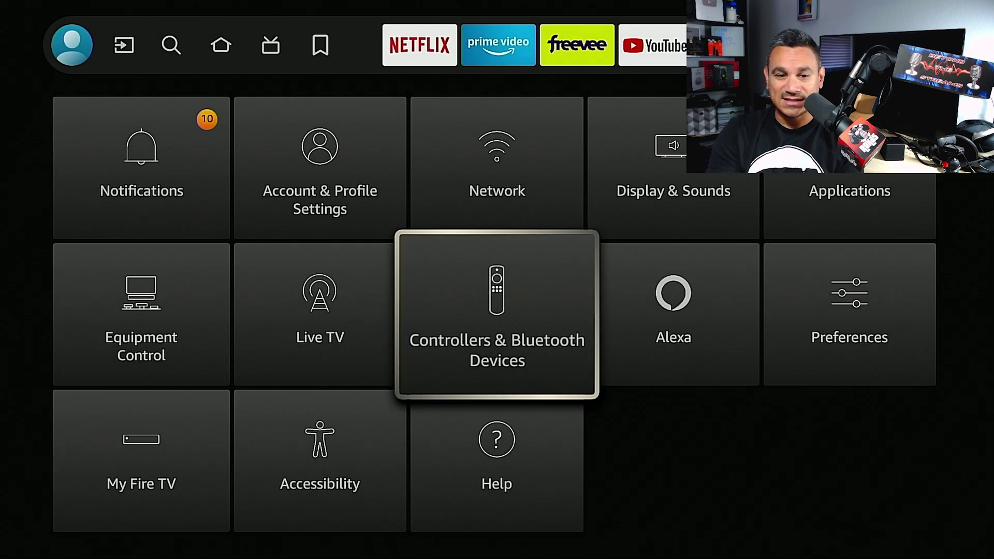
Step: Open Preferences, check the Parental Controls setting, and return to the Preferences list
key(Right)
key(Right)
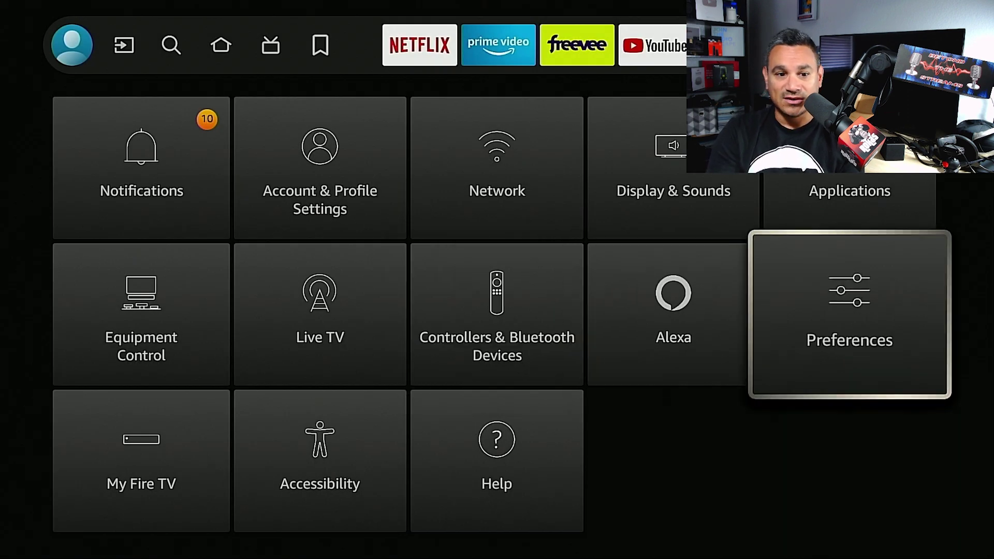
key(Return)
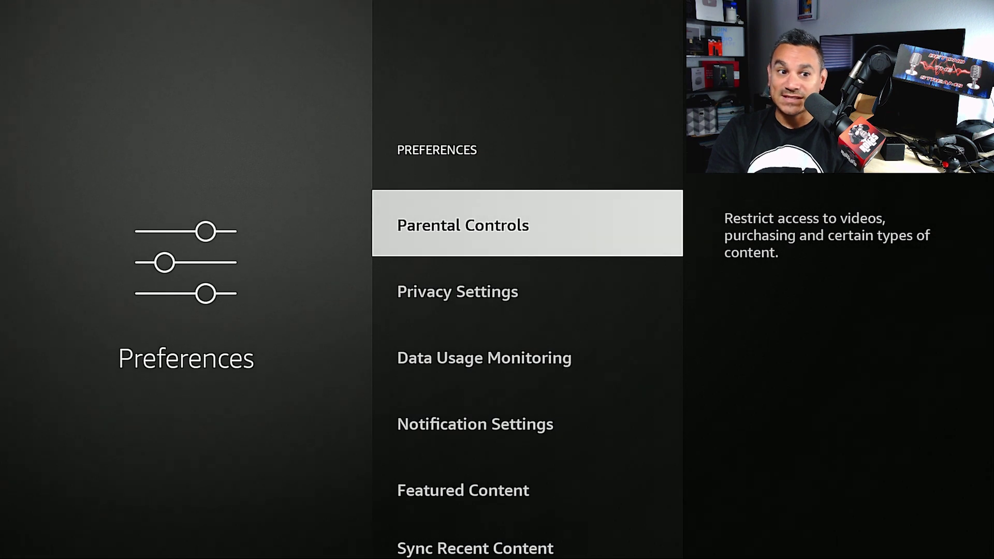
key(Return)
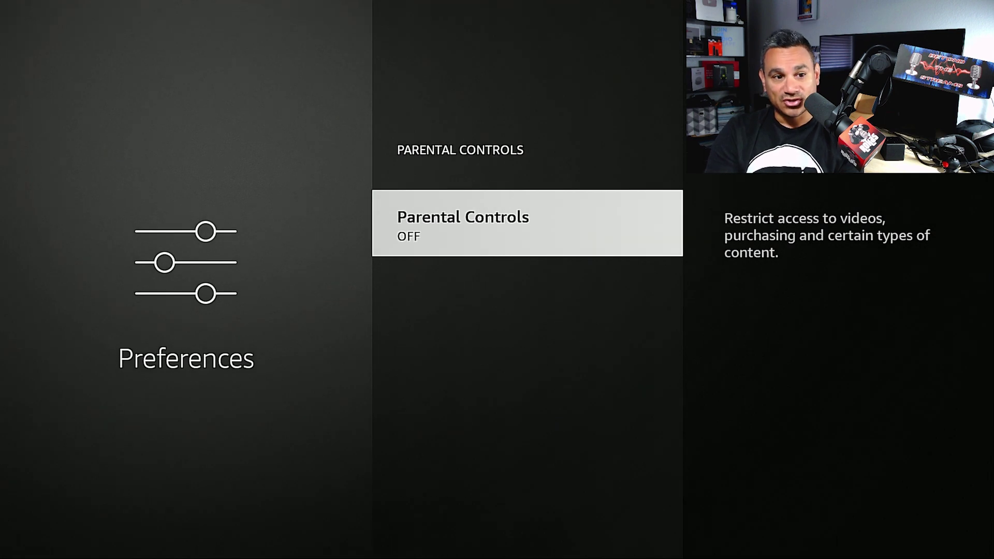
key(Escape)
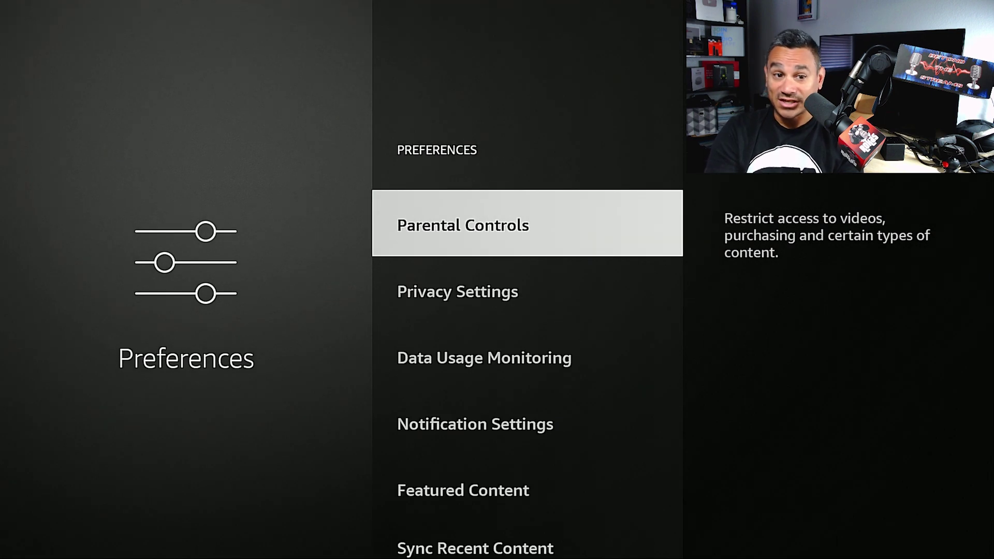
Step: Open Privacy Settings and review Device Usage Data, Collect App Usage Data and Interest-based Ads
key(Down)
key(Return)
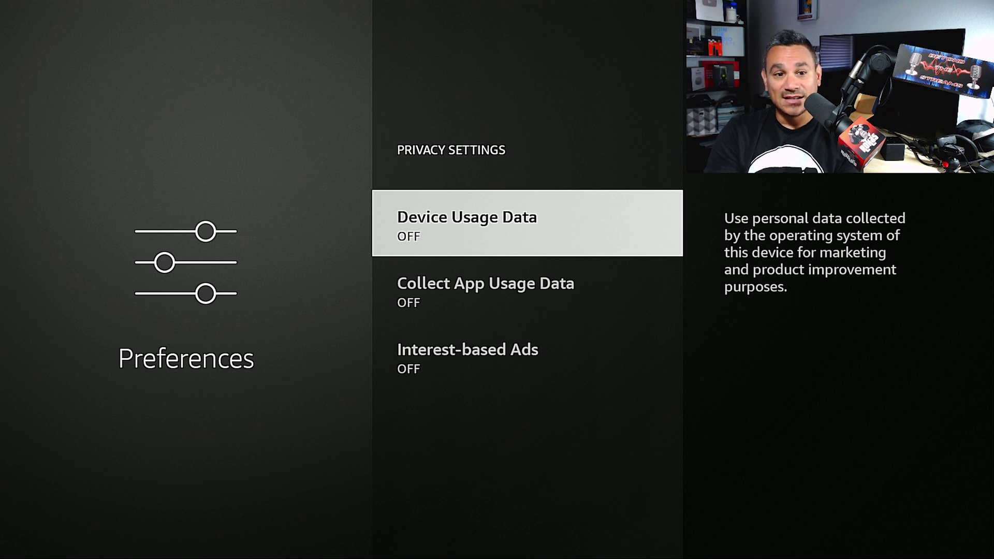
key(Down)
key(Down)
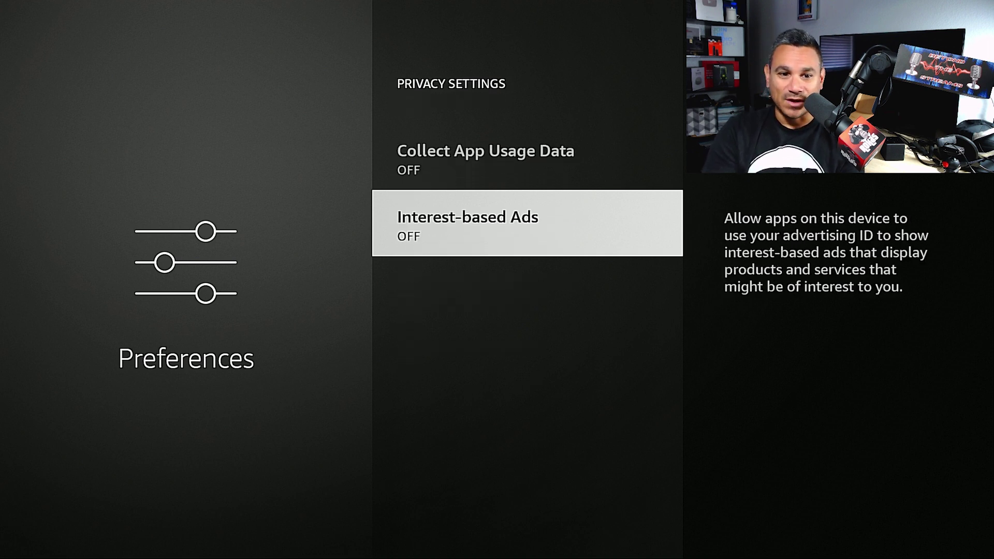
key(Up)
key(Up)
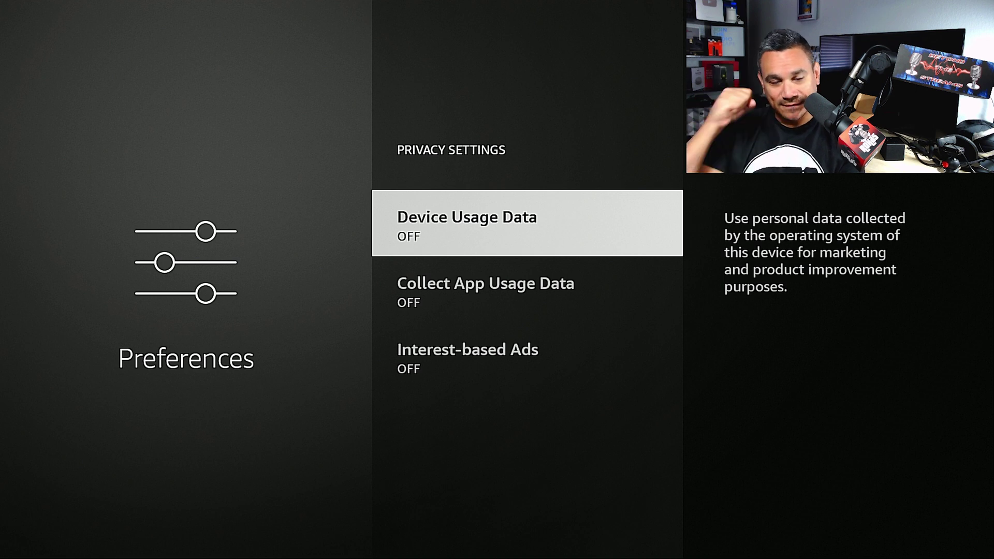
key(Down)
key(Down)
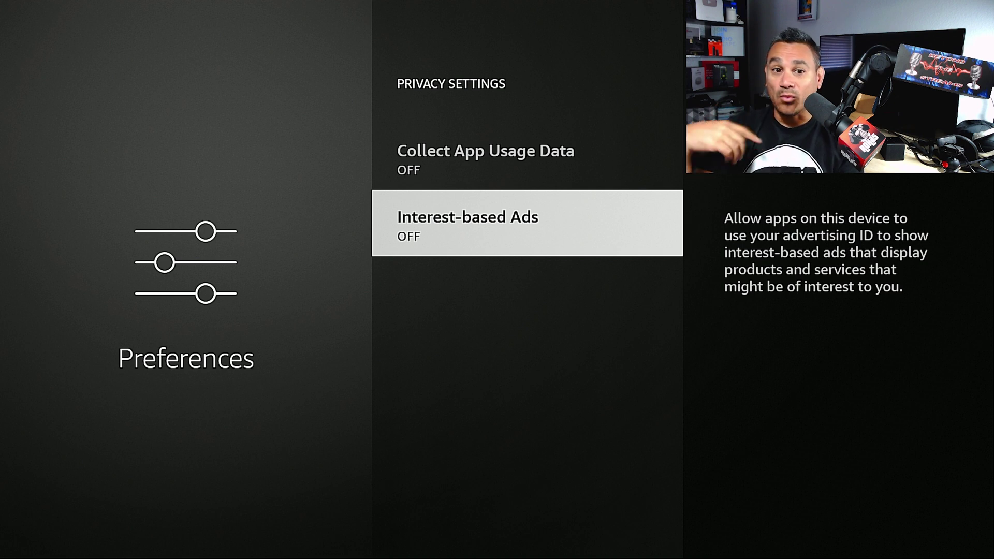
Step: Turn on Interest-based Ads to view the Your Advertising ID entry, and turn Interest-based Ads back off
key(Return)
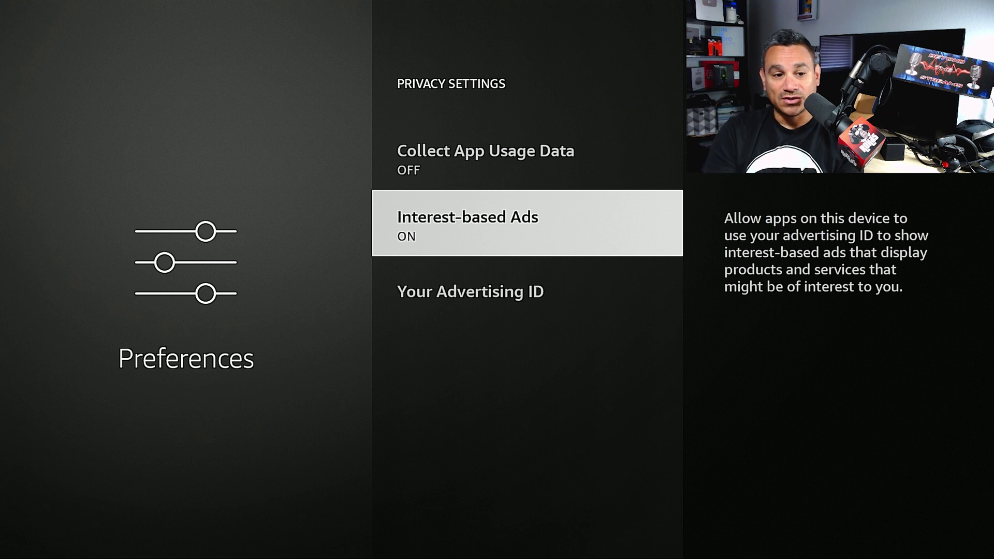
key(Down)
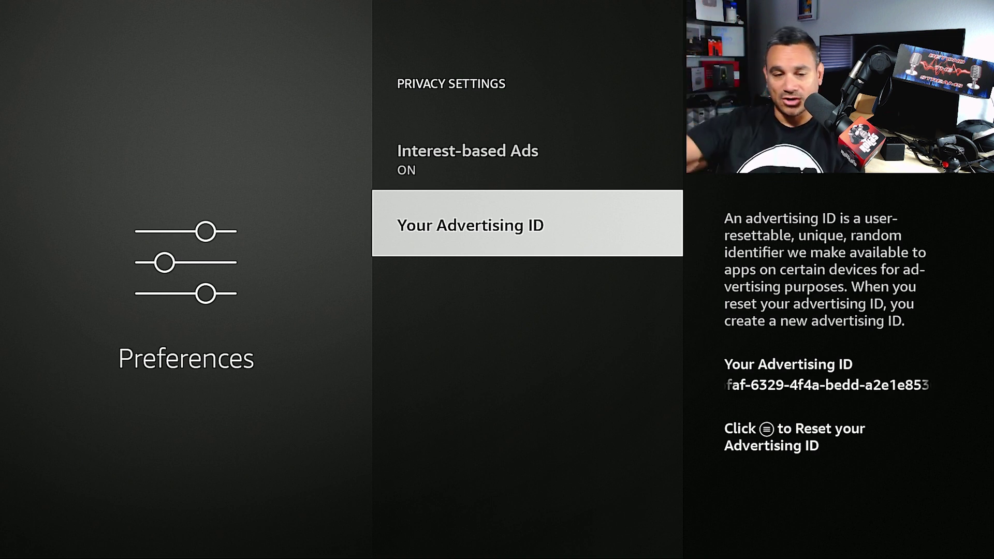
key(Up)
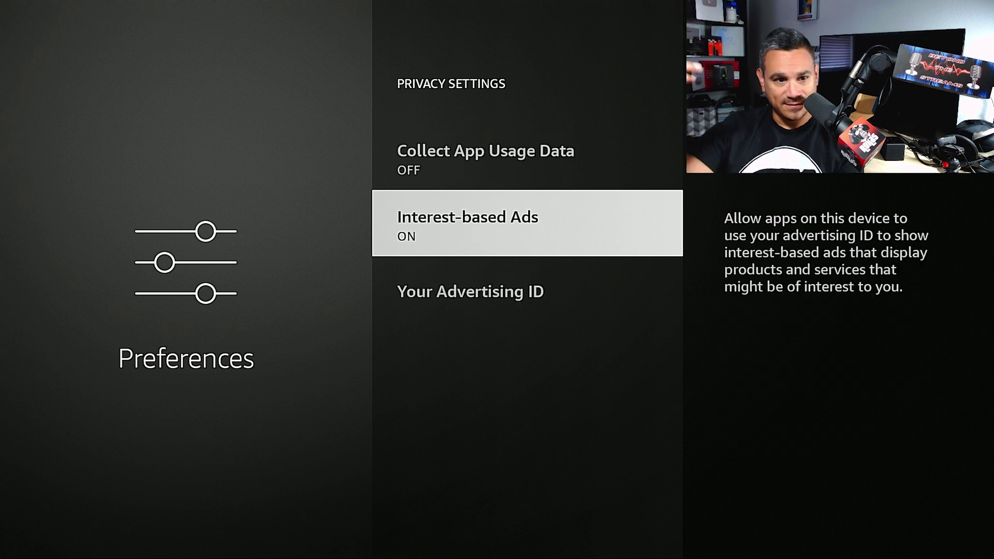
key(Return)
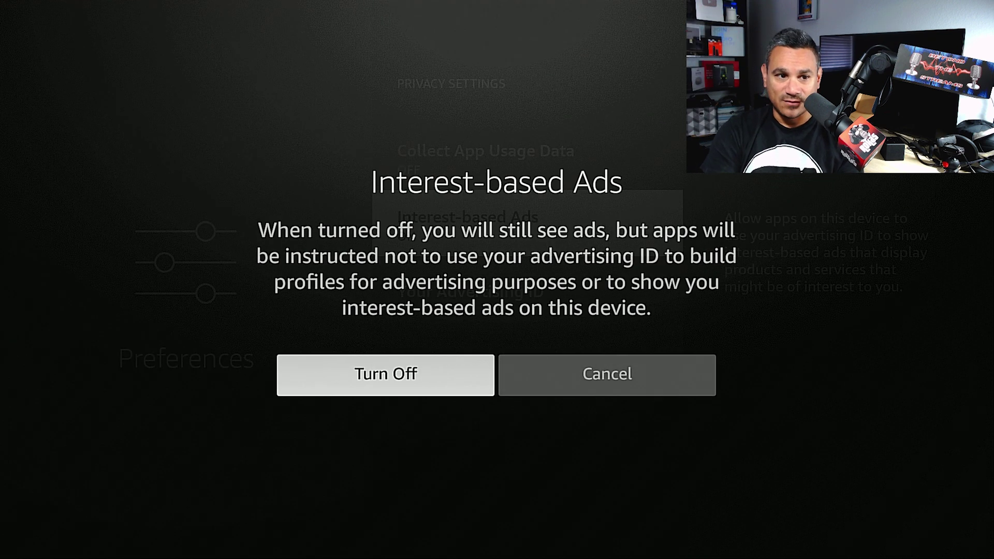
key(Return)
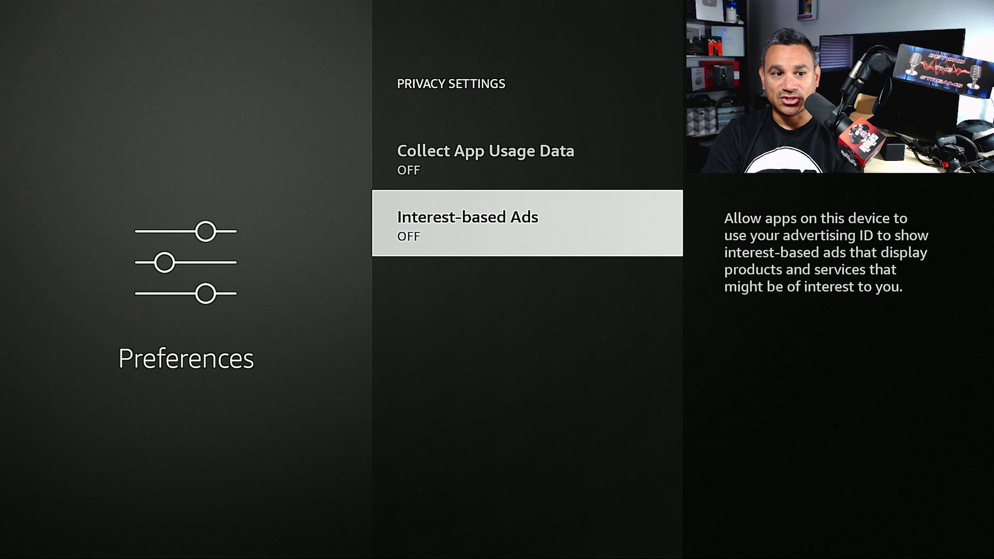
Step: Leave Privacy Settings, open Data Usage Monitoring to check its setting, and return to the Preferences list
key(Escape)
key(Down)
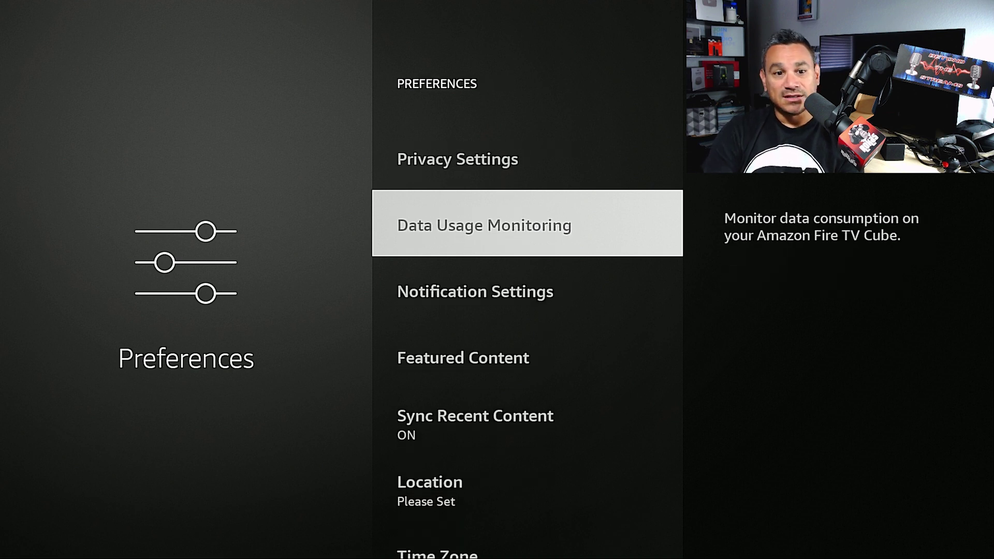
key(Return)
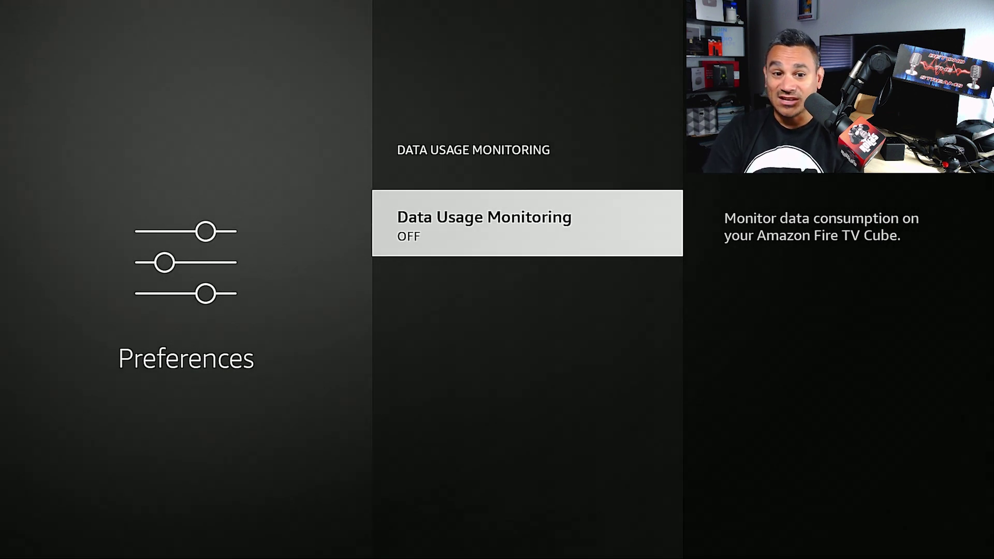
key(Escape)
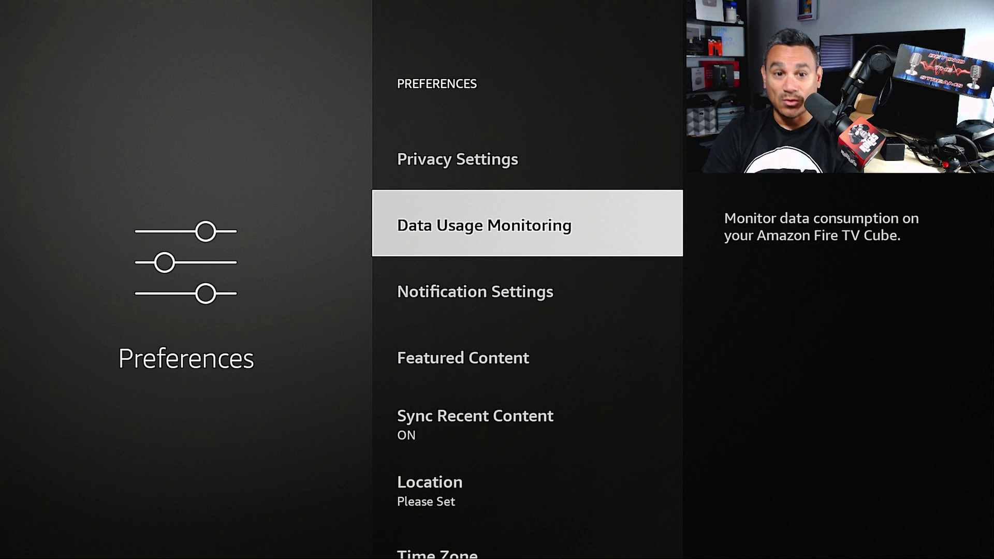
Step: Open Notification Settings, turn on Do Not Interrupt, and turn it back off
key(Down)
key(Return)
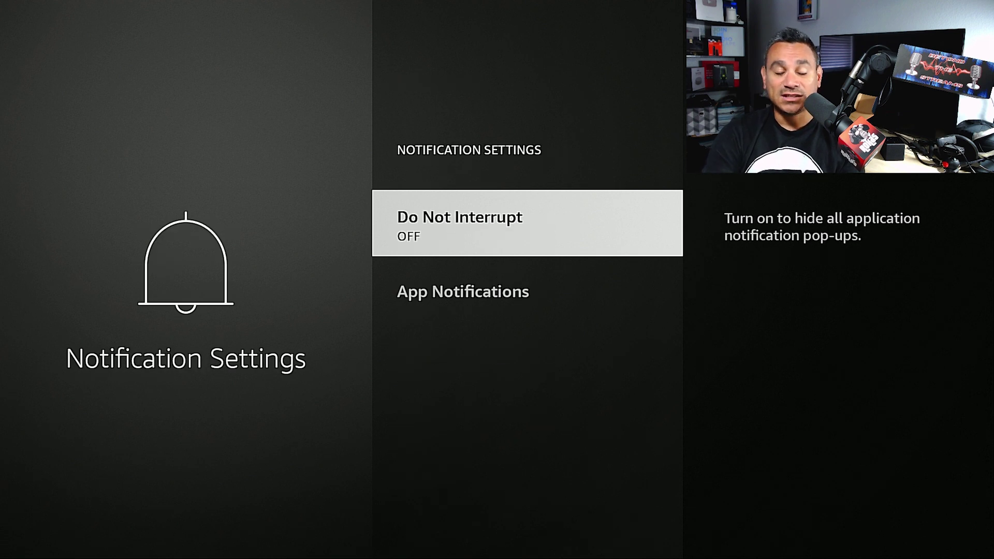
key(Return)
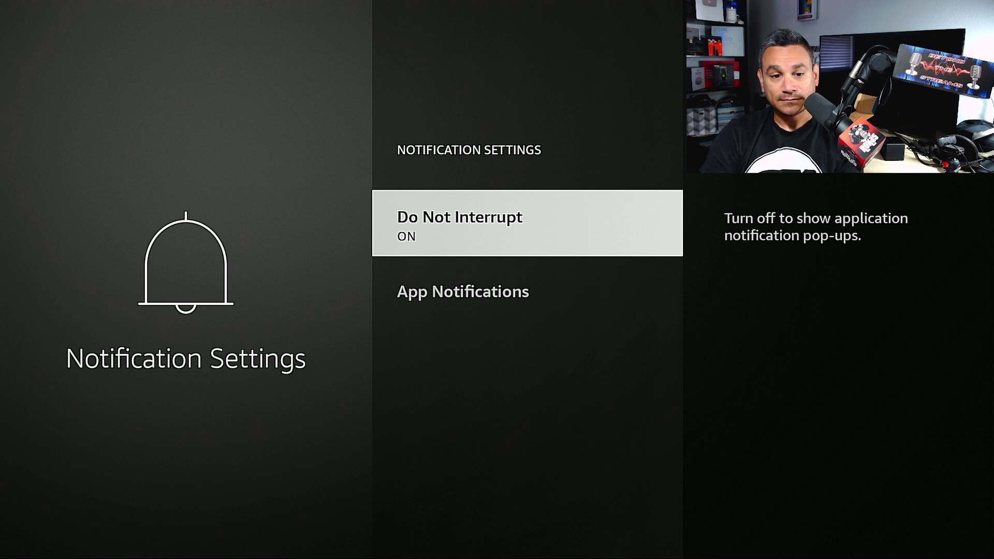
key(Return)
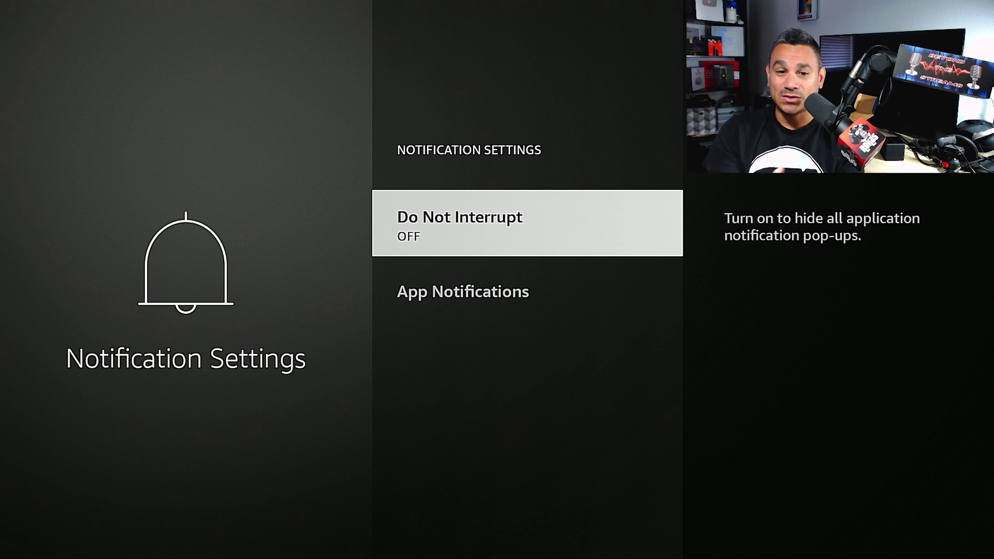
Step: Open App Notifications, look through the app list, and block notifications from AIDA64
key(Down)
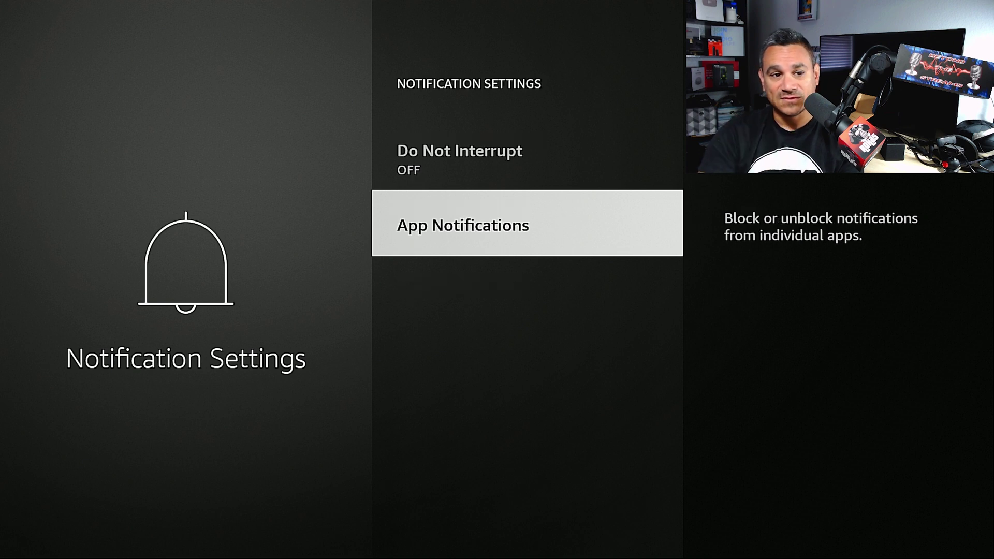
key(Return)
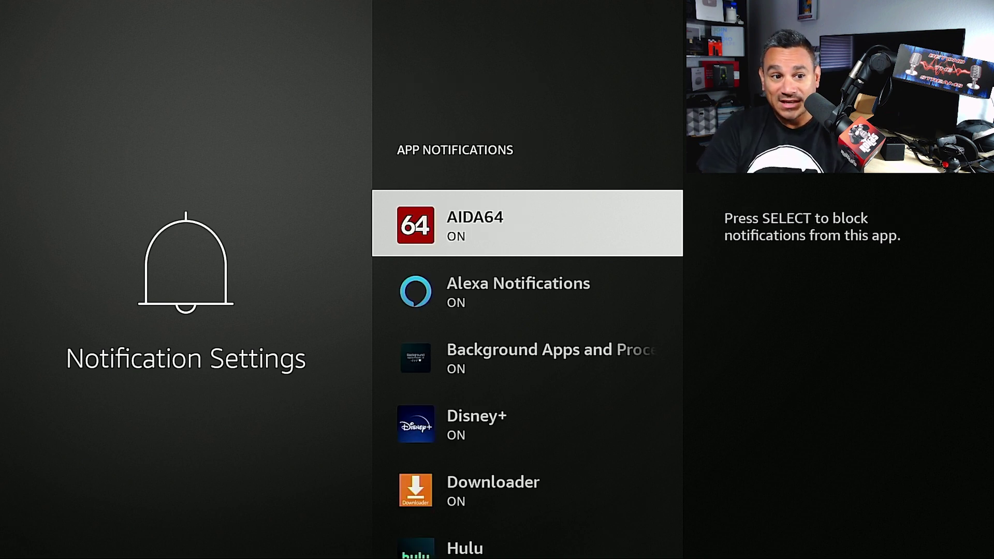
key(Down)
key(Down)
key(Down)
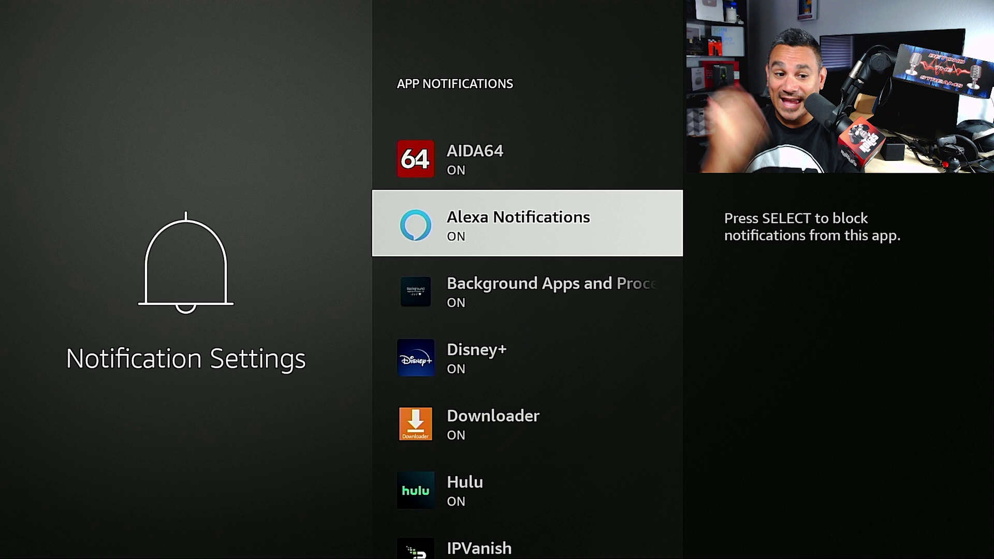
key(Down)
key(Up)
key(Up)
key(Up)
key(Up)
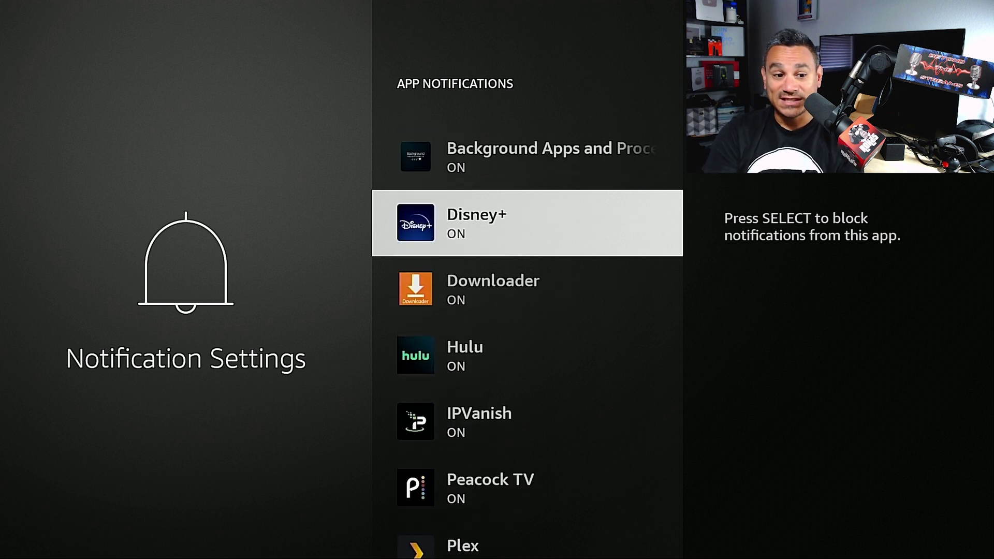
key(Return)
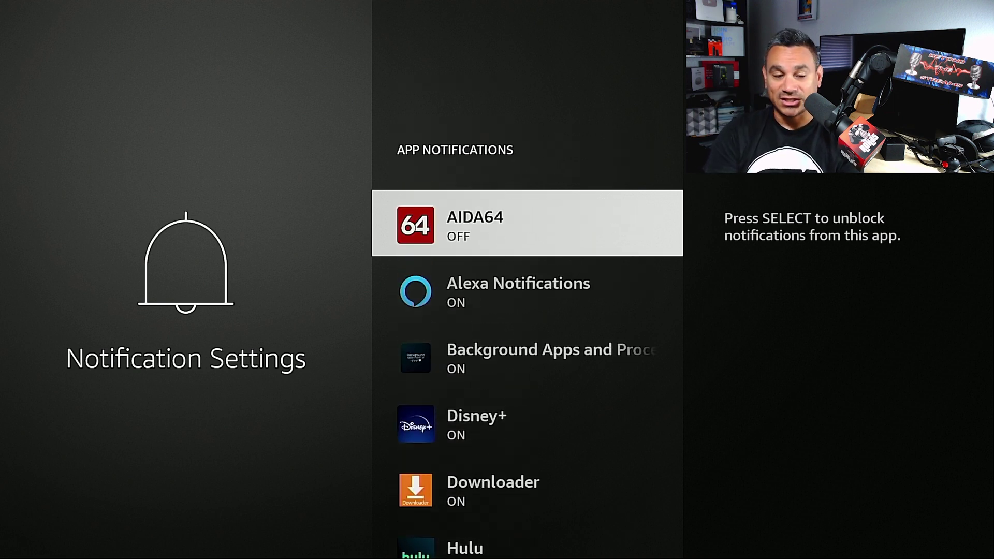
Step: Block notifications from Disney+ and Downloader, and return to the Preferences list
key(Down)
key(Down)
key(Down)
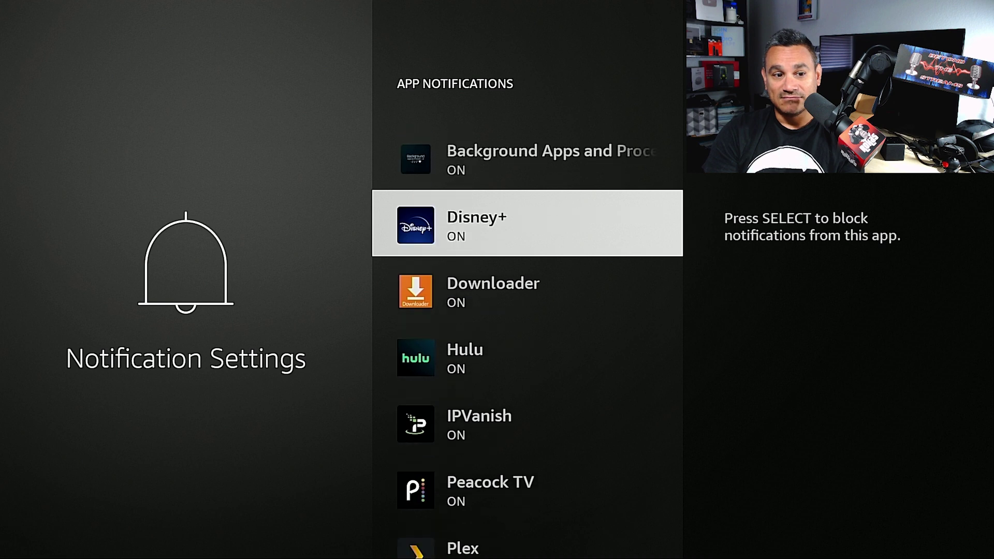
key(Return)
key(Down)
key(Return)
key(Down)
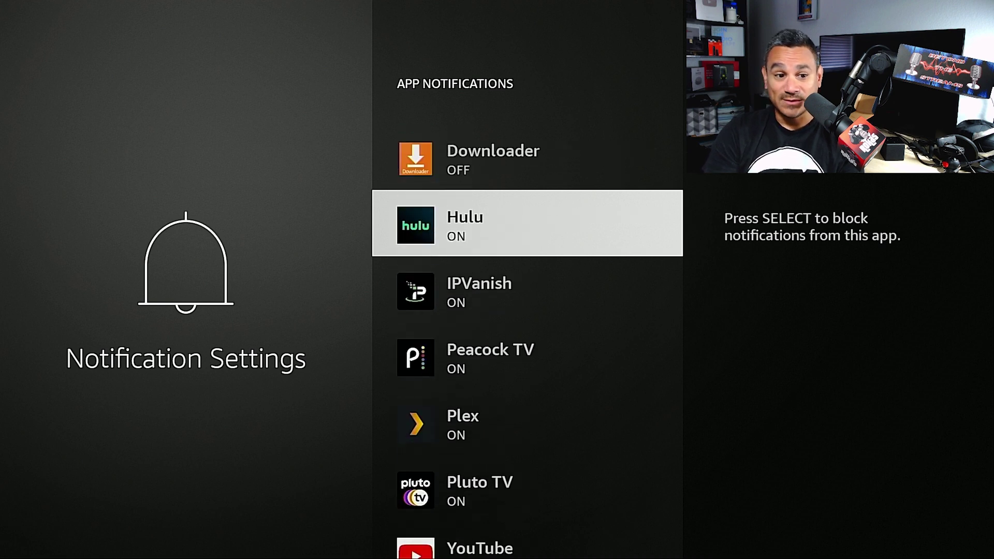
key(Escape)
key(Up)
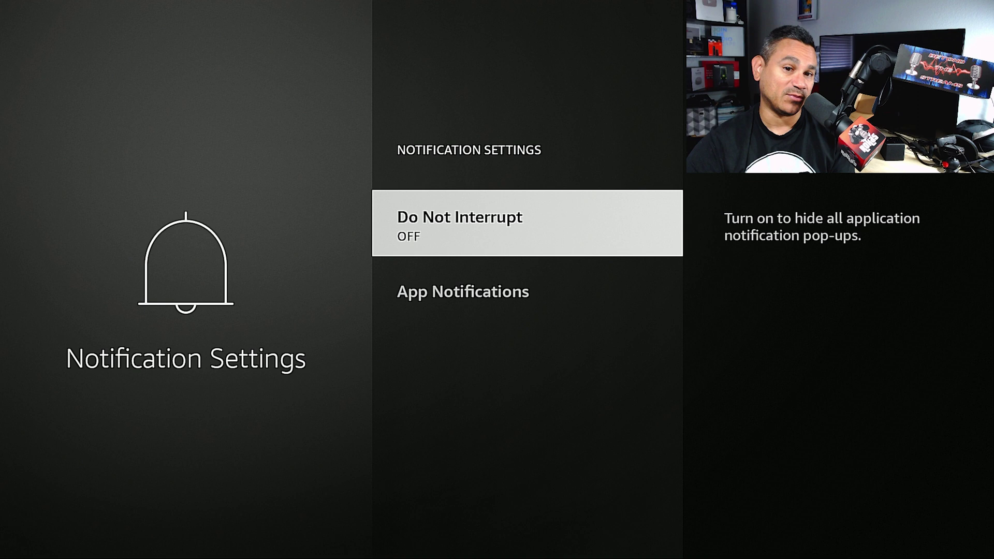
key(Escape)
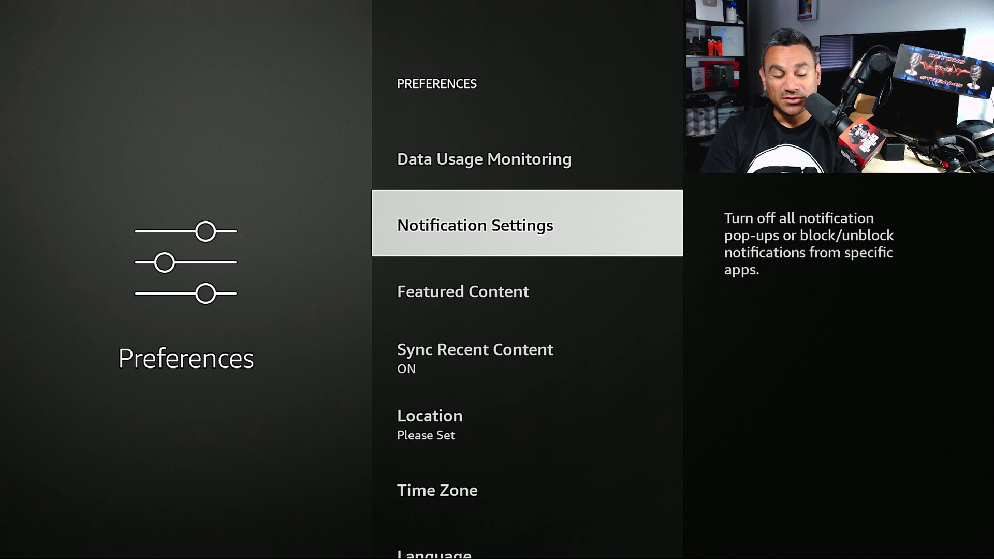
Step: Open Featured Content, check Allow Video Autoplay and Allow Audio Autoplay, and return to Preferences
key(Down)
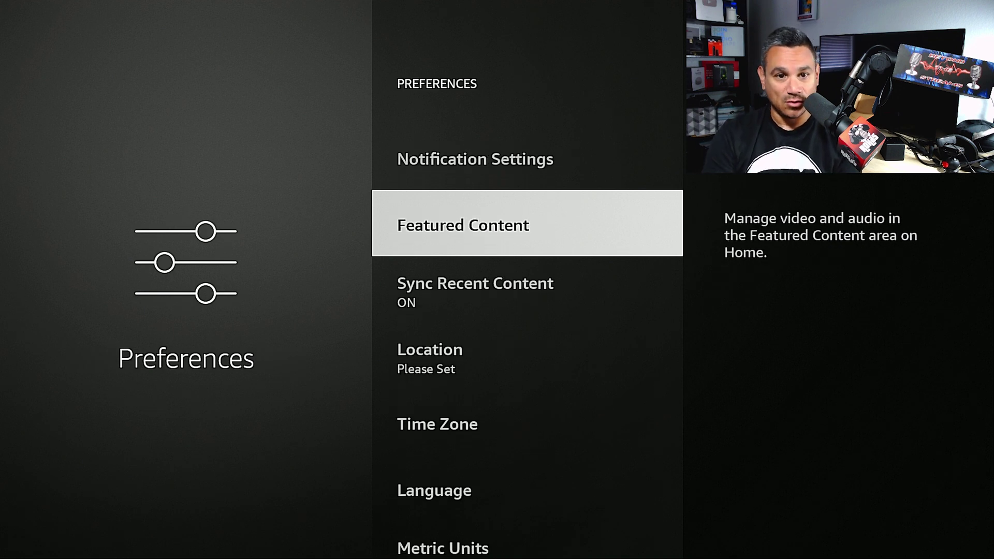
key(Return)
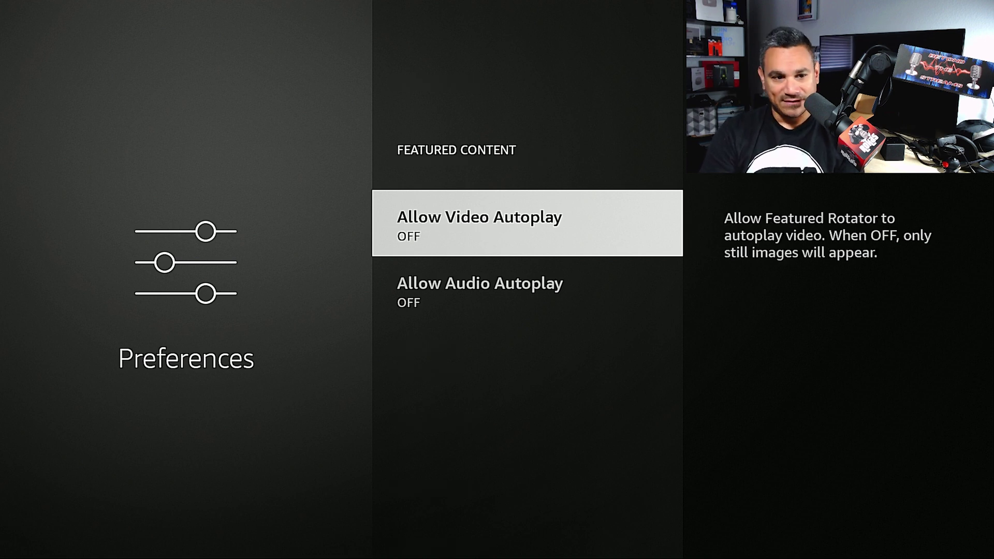
key(Down)
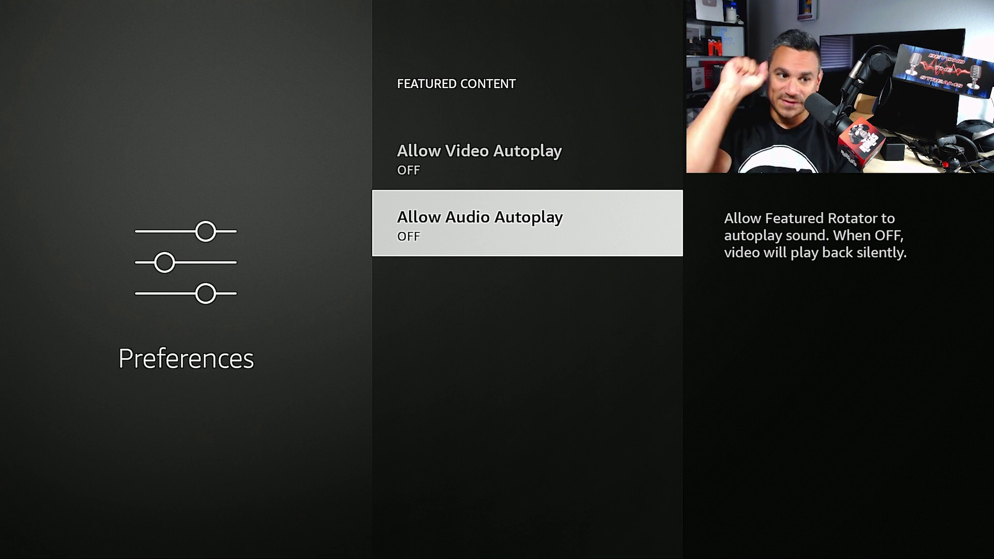
key(Escape)
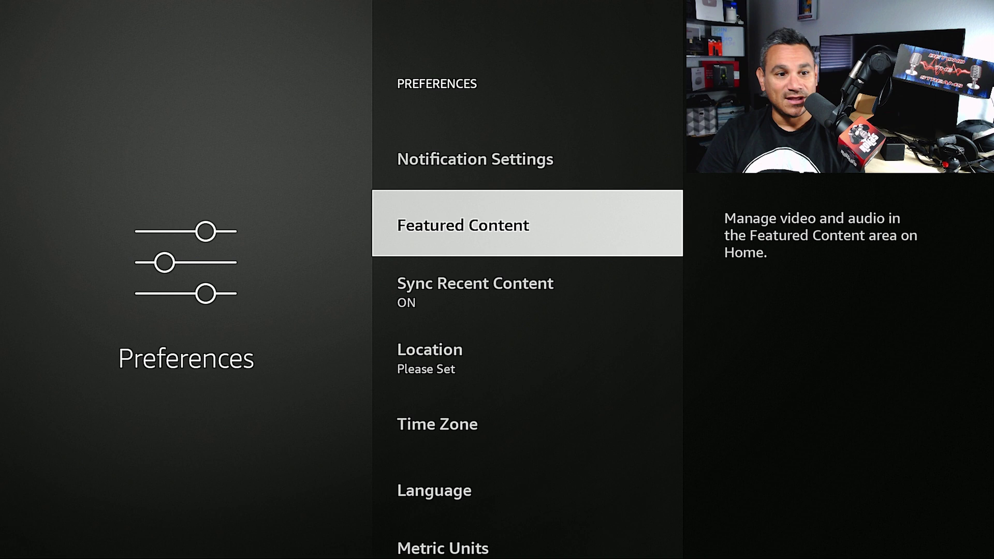
Step: Review the Preferences entries from Sync Recent Content to Language, and return to the main settings
key(Down)
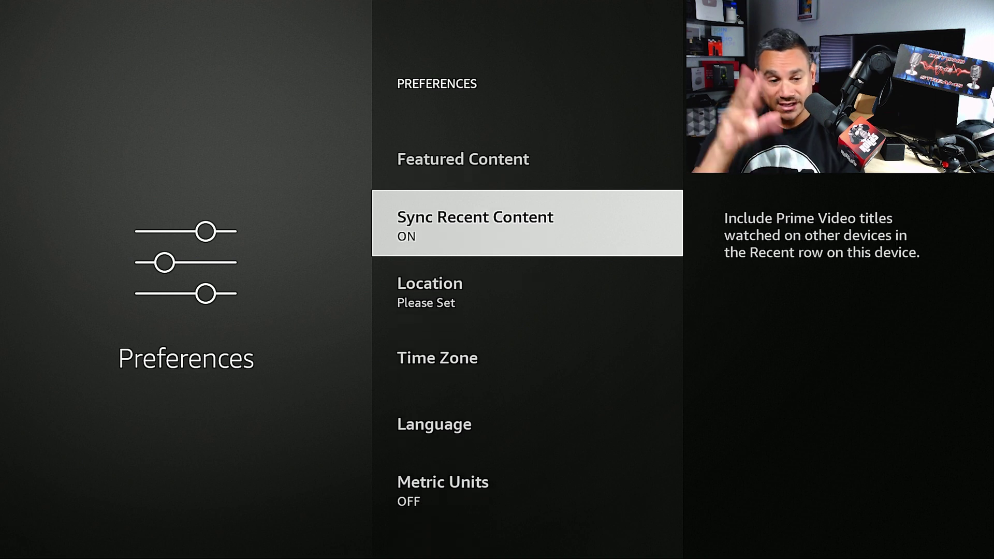
key(Down)
key(Down)
key(Down)
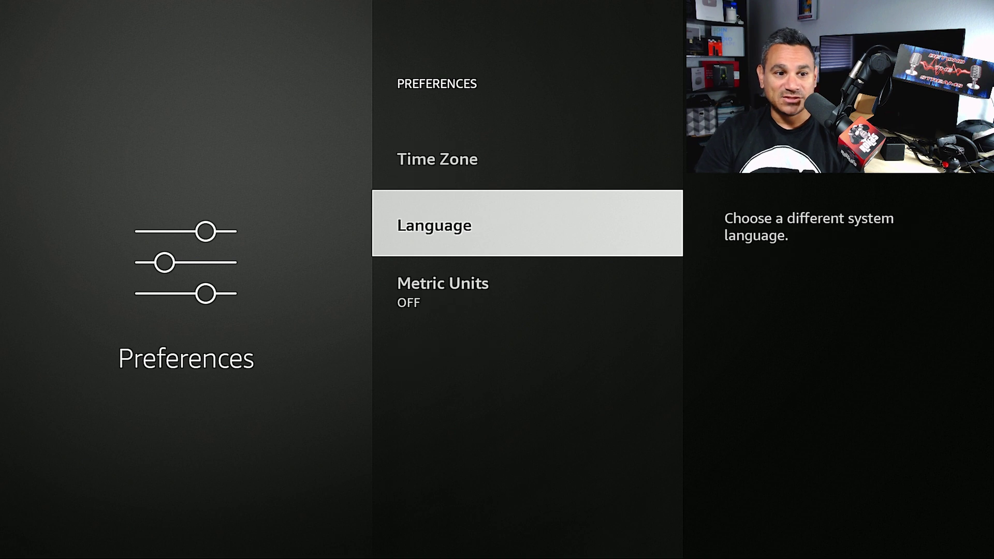
key(Escape)
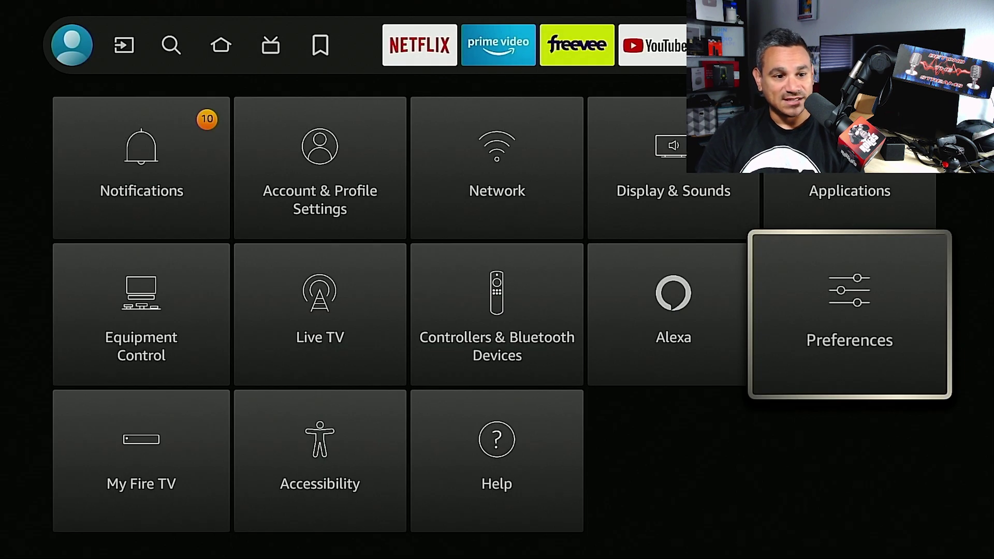
Step: Open Accessibility and review its options from Hearing Aids through Screen Magnifier
key(Left)
key(Left)
key(Left)
key(Down)
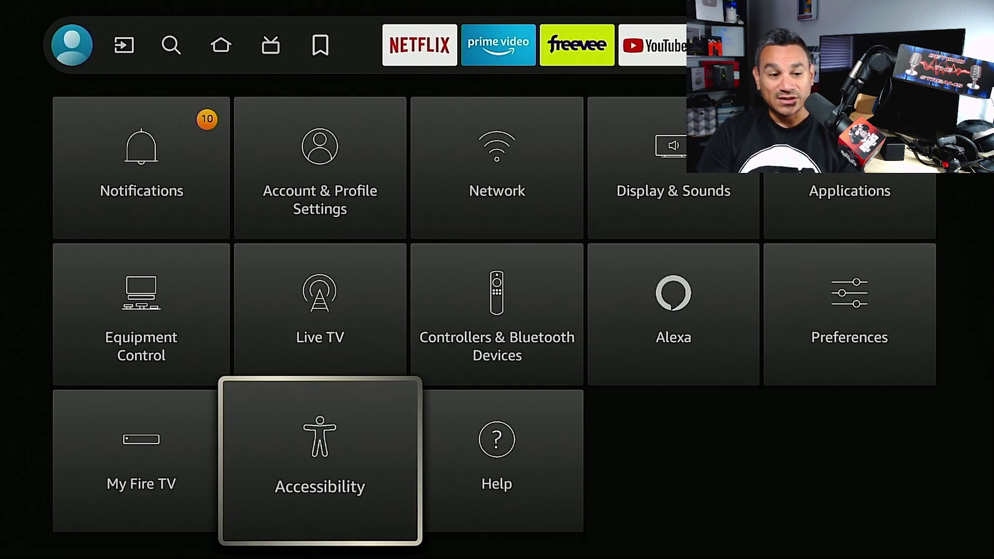
key(Return)
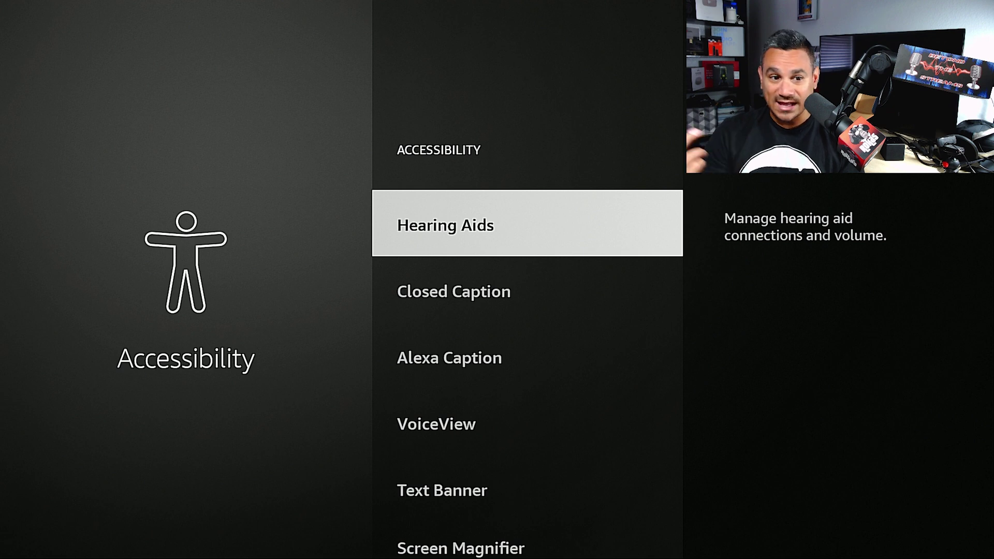
key(Down)
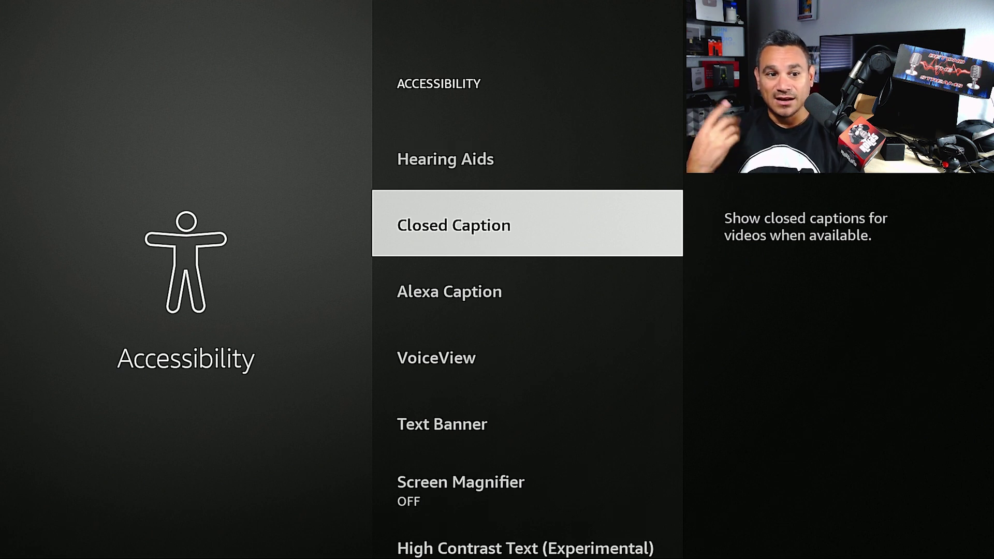
key(Down)
key(Down)
key(Down)
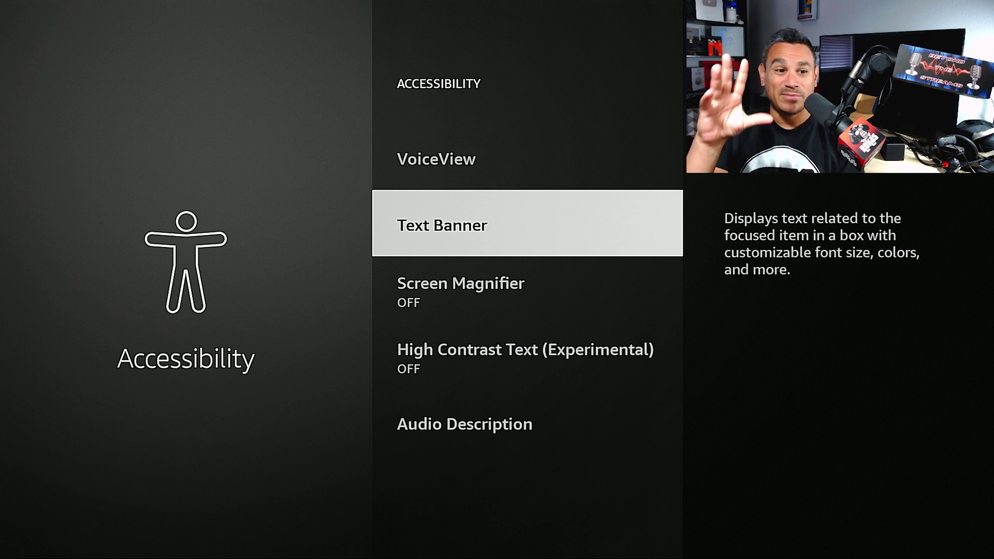
key(Down)
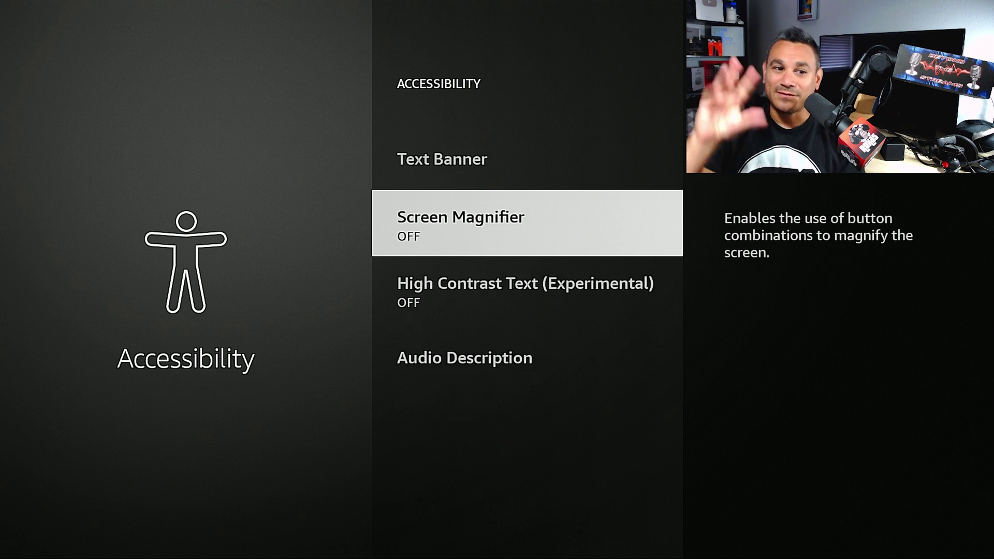
Step: Review the VoiceView, Alexa Caption, Closed Caption and Hearing Aids options again, and return to the main settings
key(Up)
key(Up)
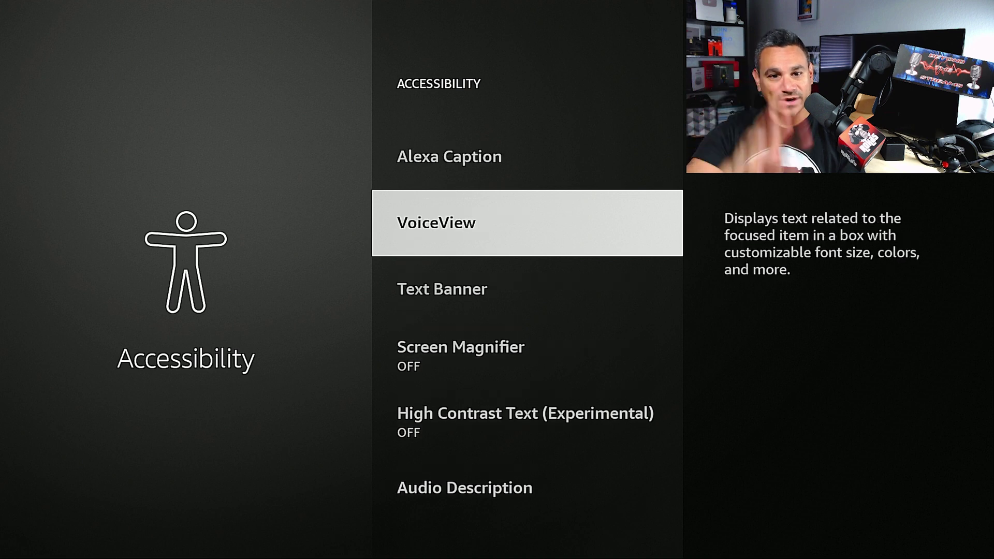
key(Up)
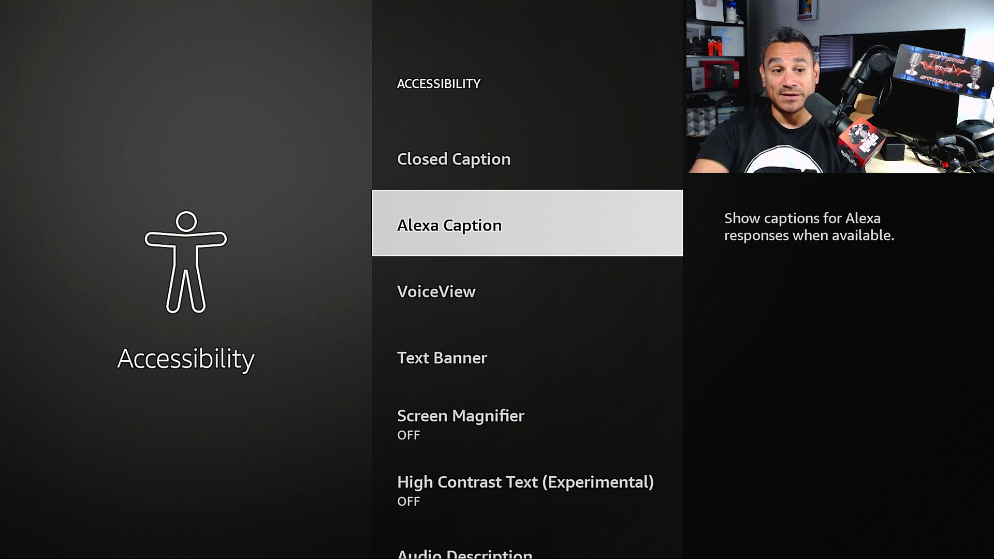
key(Up)
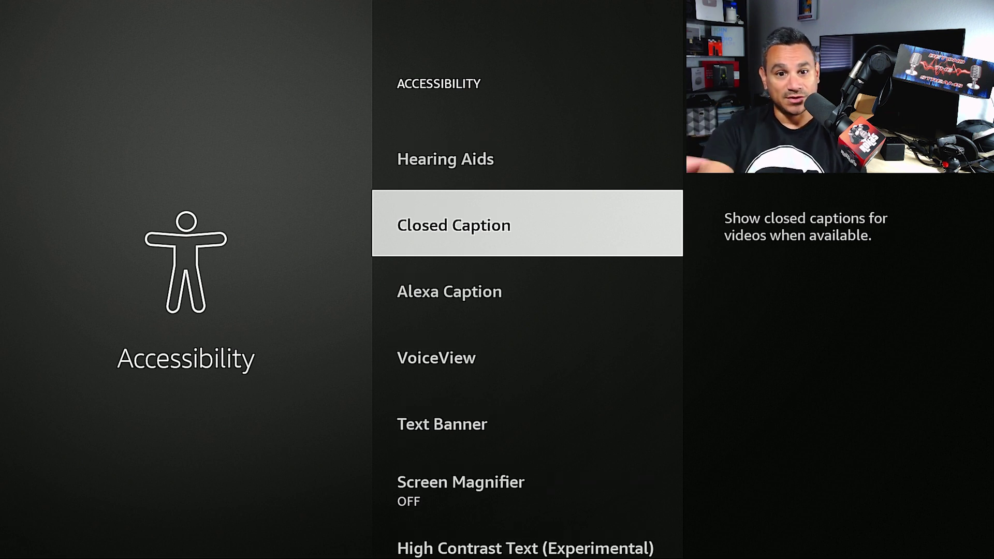
key(Up)
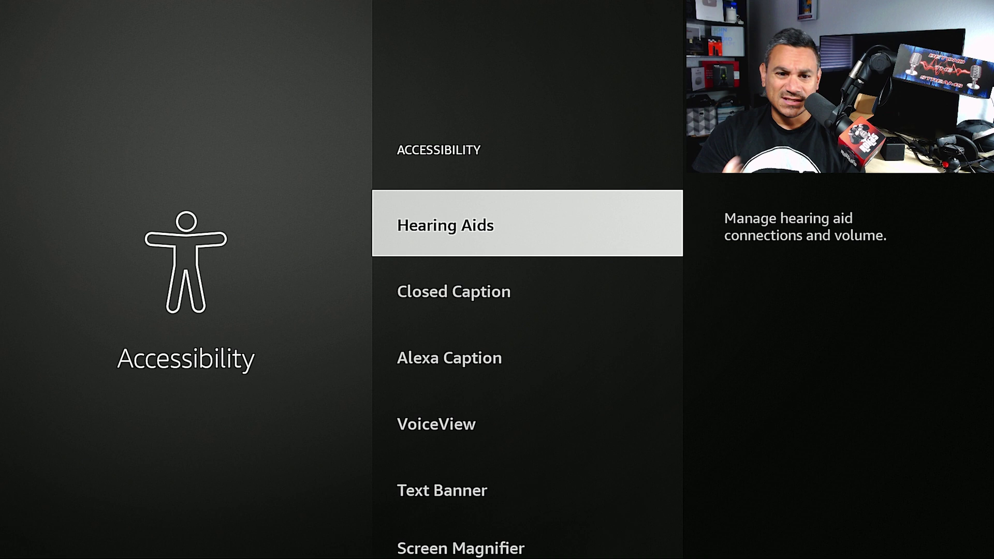
key(Escape)
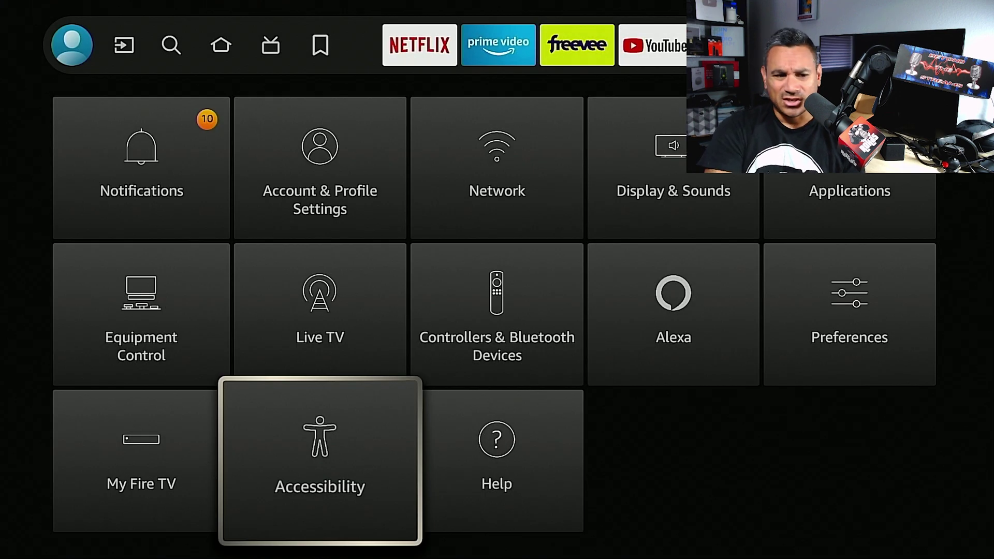
key(Left)
key(Return)
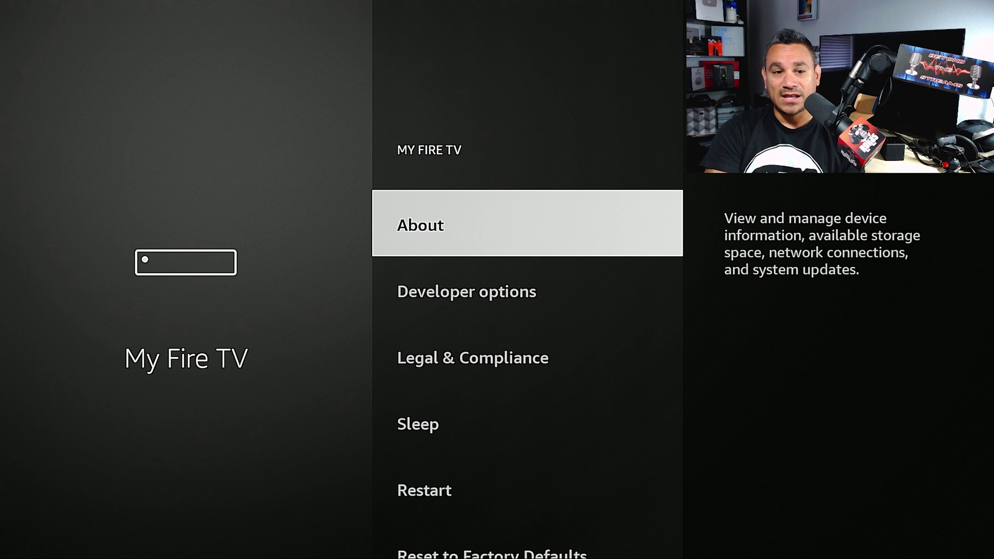
key(Down)
key(Up)
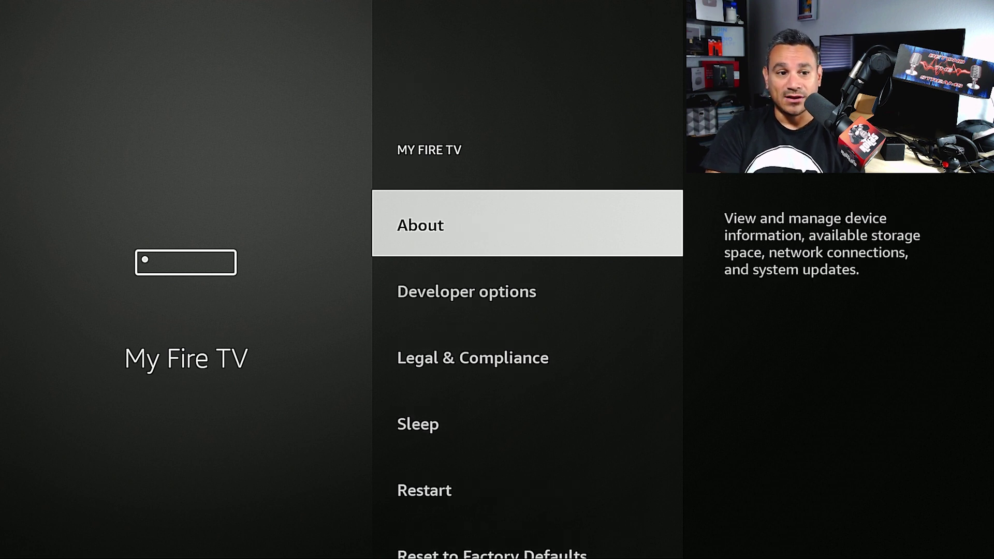
key(Return)
key(Down)
key(Up)
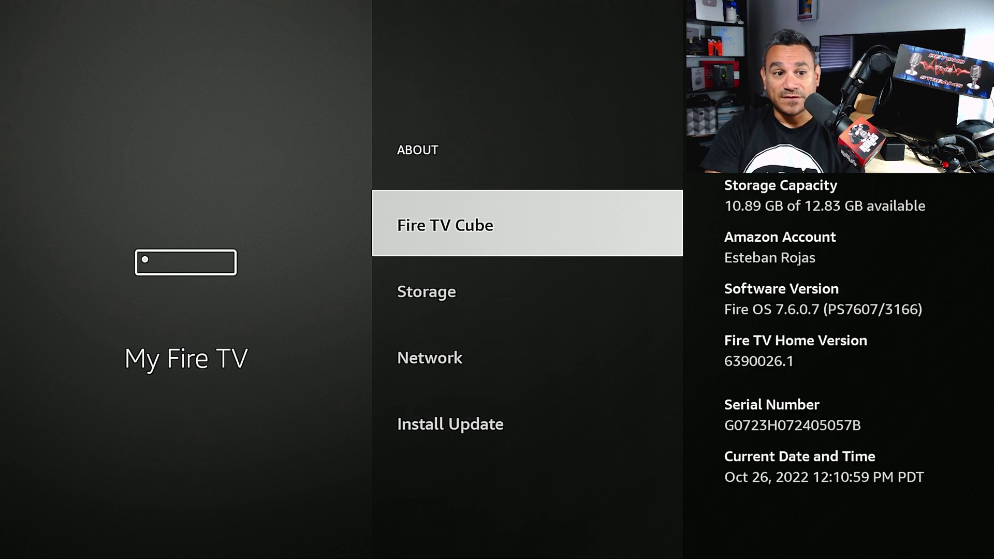
Step: Try to unlock the developer options by repeatedly selecting the Fire TV Cube entry in About
key(Return)
key(Return)
key(Return)
key(Return)
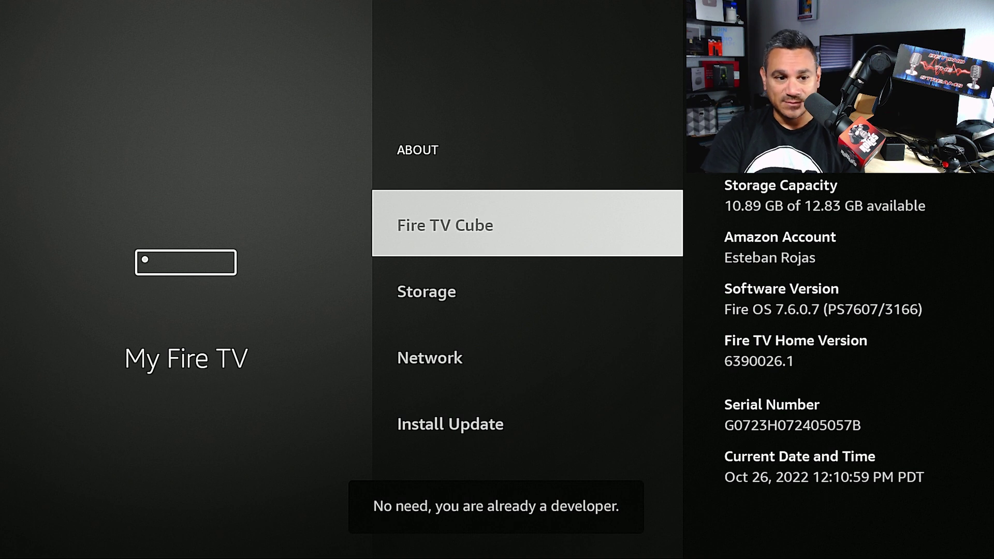
Step: Review the Storage, Network and Install Update entries in About, and return to My Fire TV
key(Down)
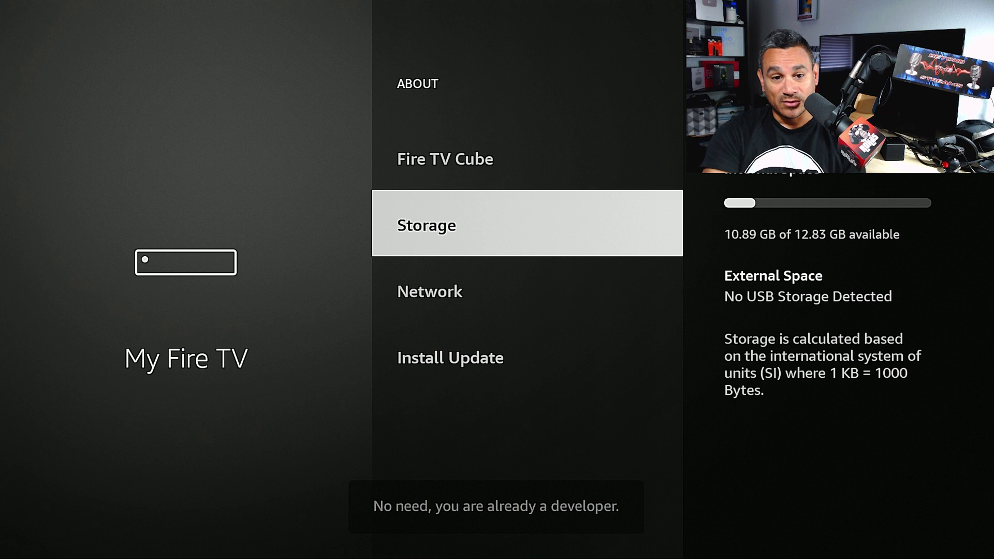
key(Down)
key(Down)
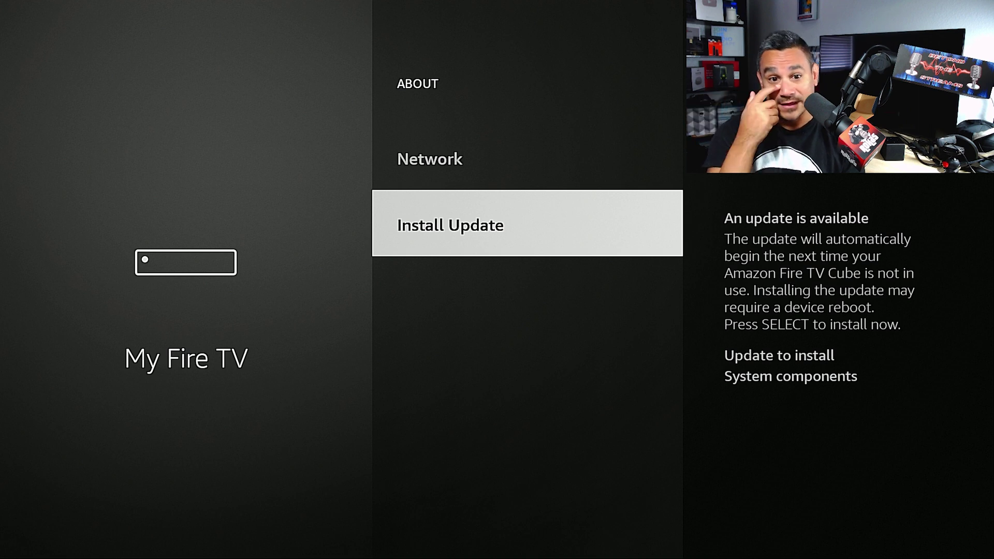
key(Escape)
Step: Open Developer options, view ADB debugging and the Install unknown apps list, and return to My Fire TV
key(Down)
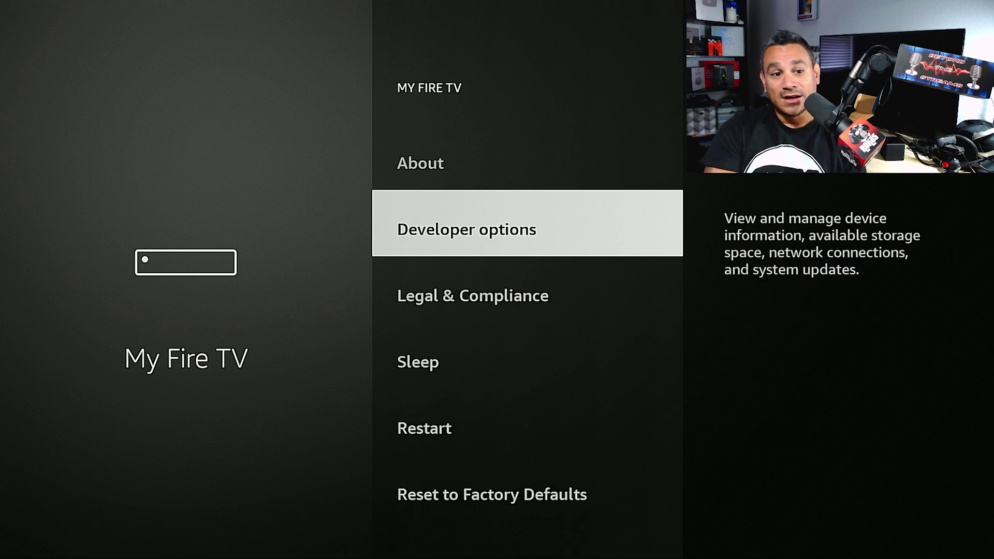
key(Return)
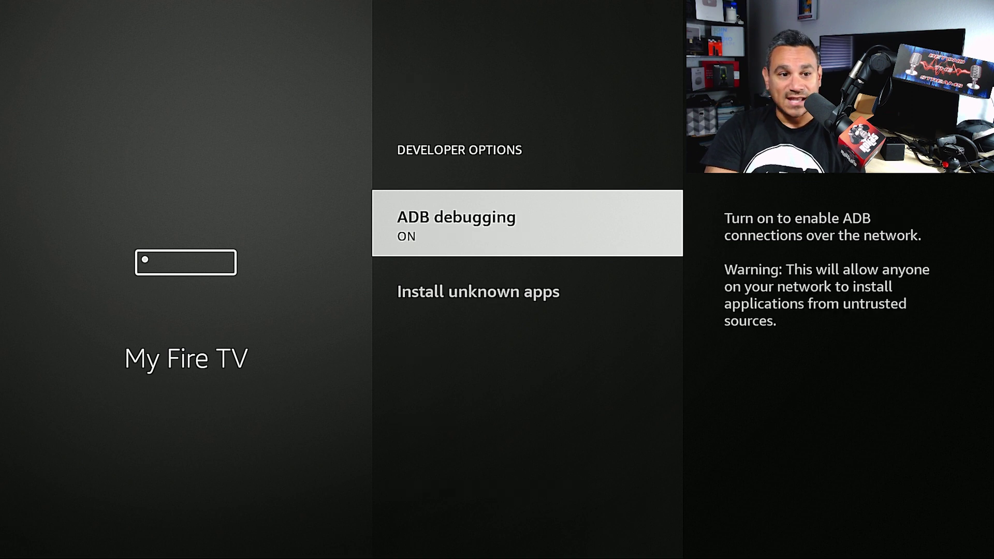
key(Down)
key(Return)
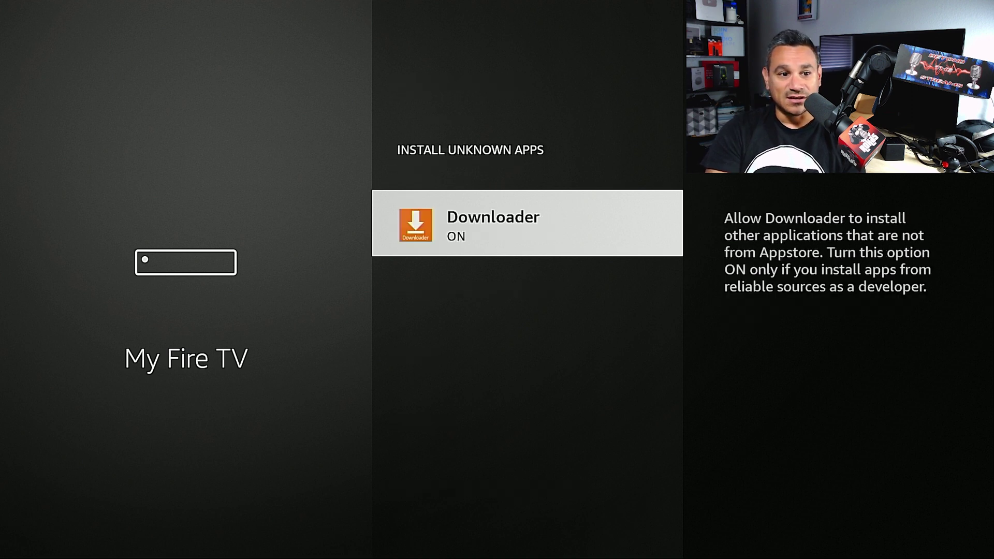
key(Escape)
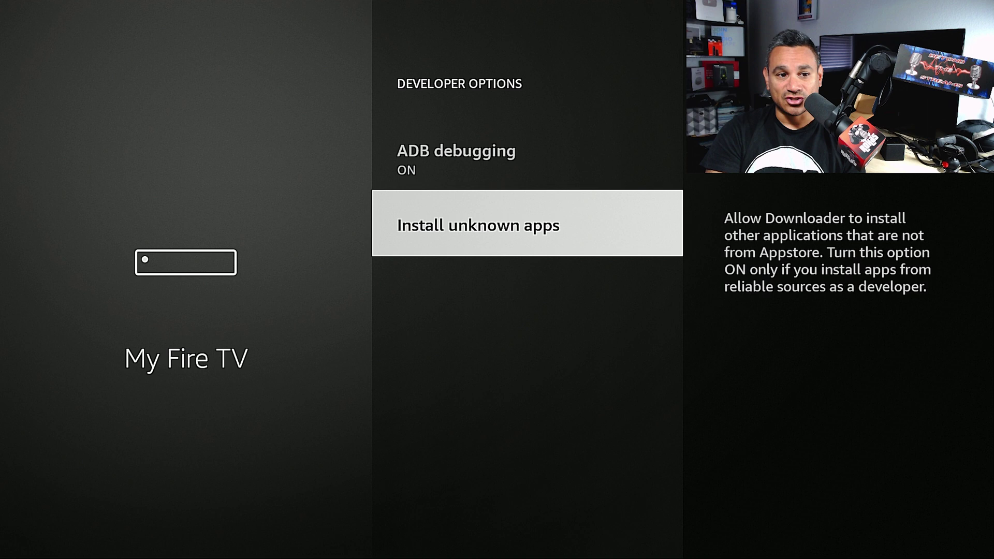
key(Escape)
Step: Review the remaining My Fire TV entries from Legal & Compliance through Reset to Factory Defaults
key(Down)
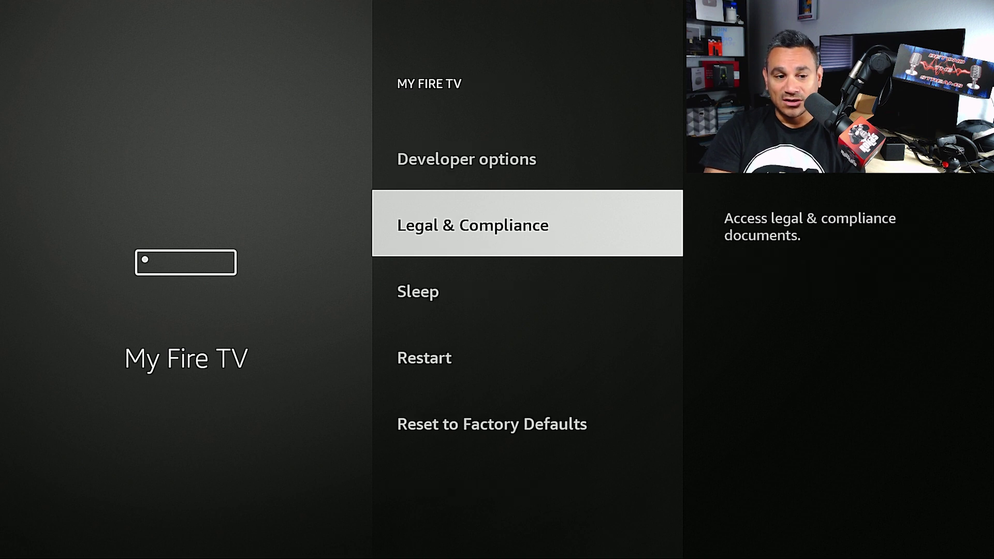
key(Down)
key(Down)
key(Down)
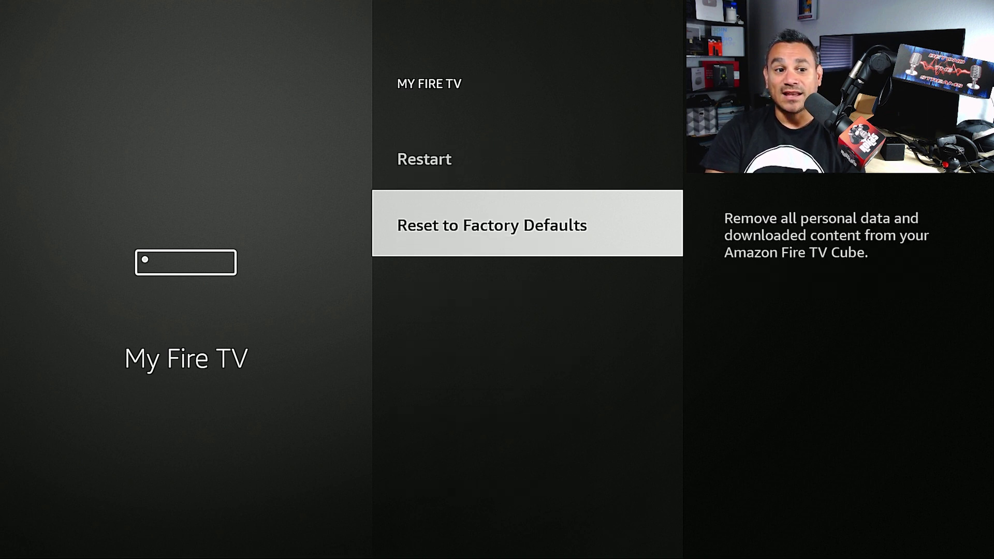
key(Up)
key(Down)
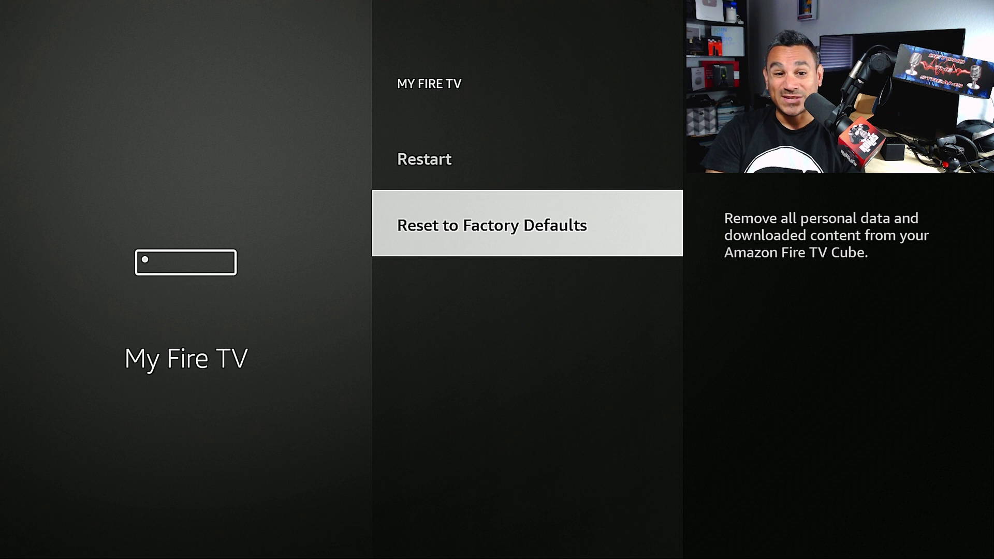